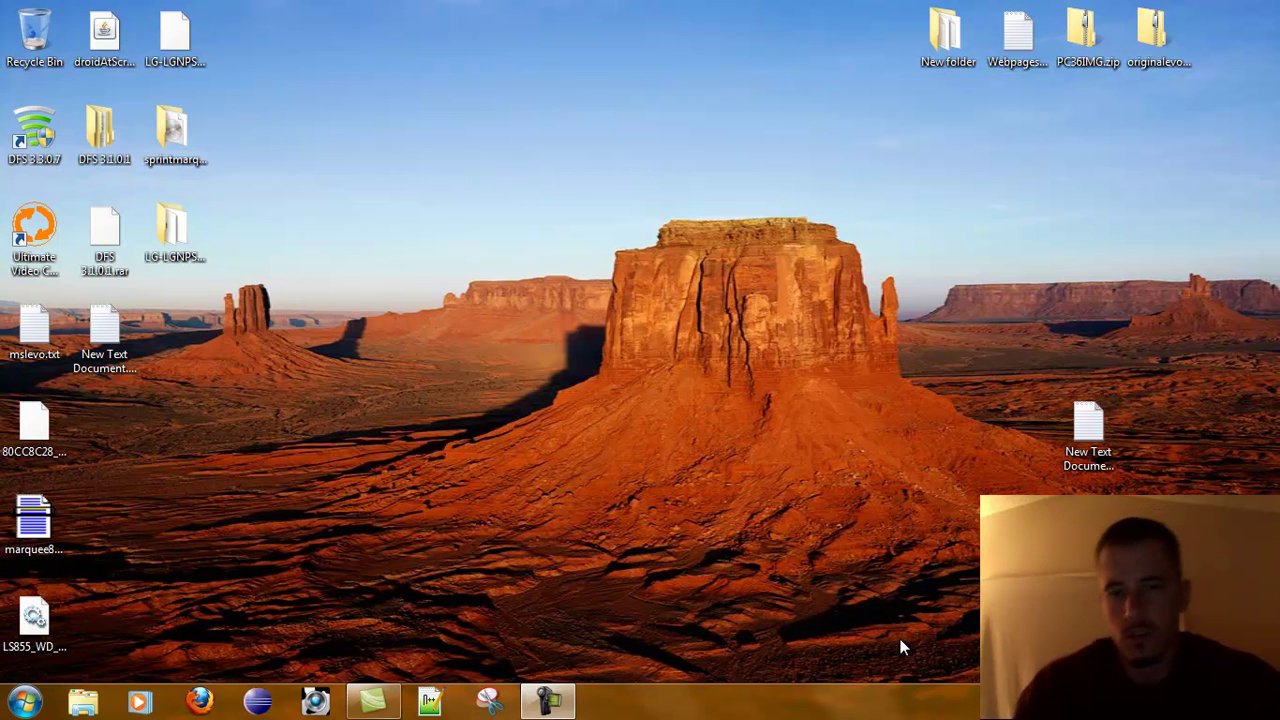
Step: Launch LGNPST from the Start menu, showing the COM5 phone in Stand By
click(24, 700)
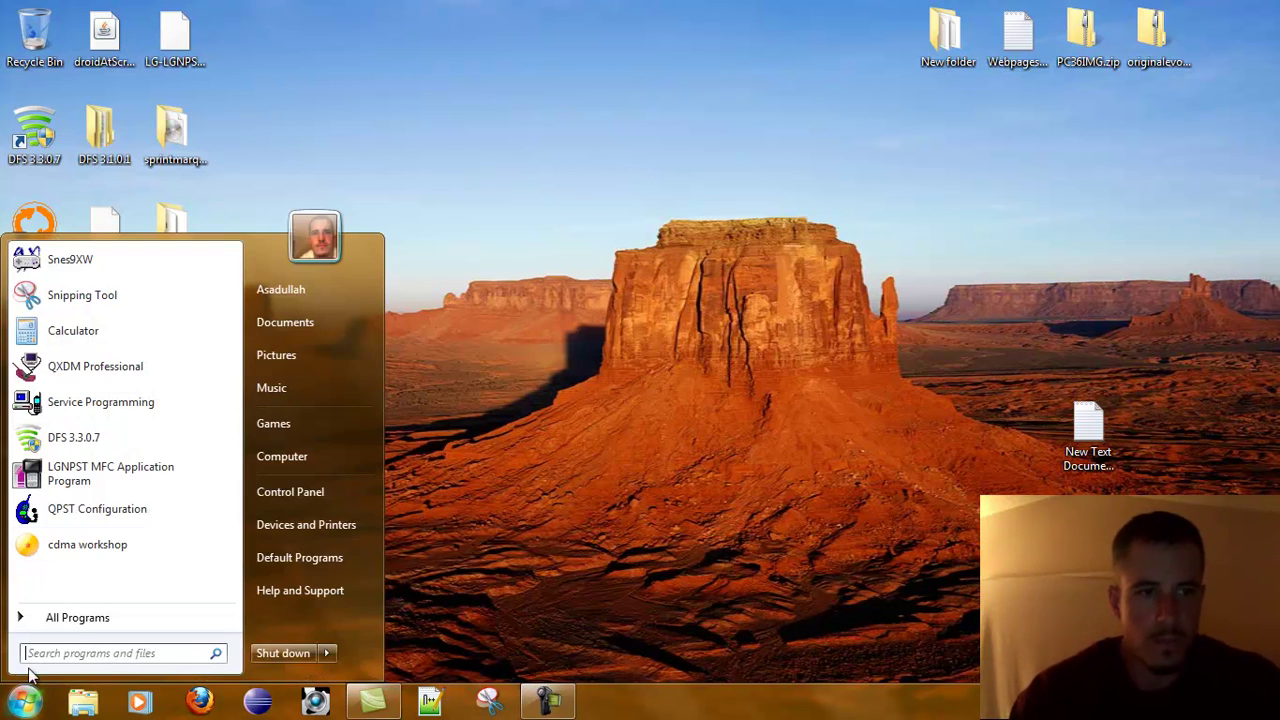
click(86, 489)
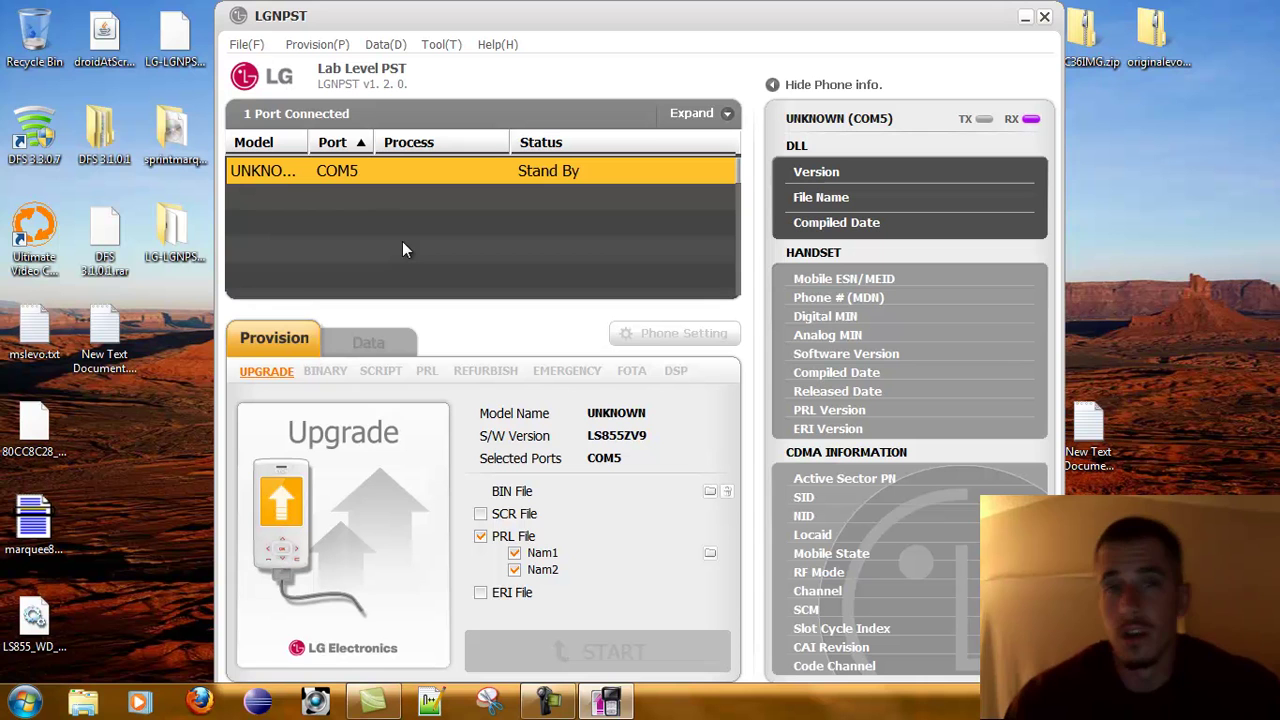
Step: Load VS660.dll (version 1.0.0.4) and select the COM5 phone row
click(240, 47)
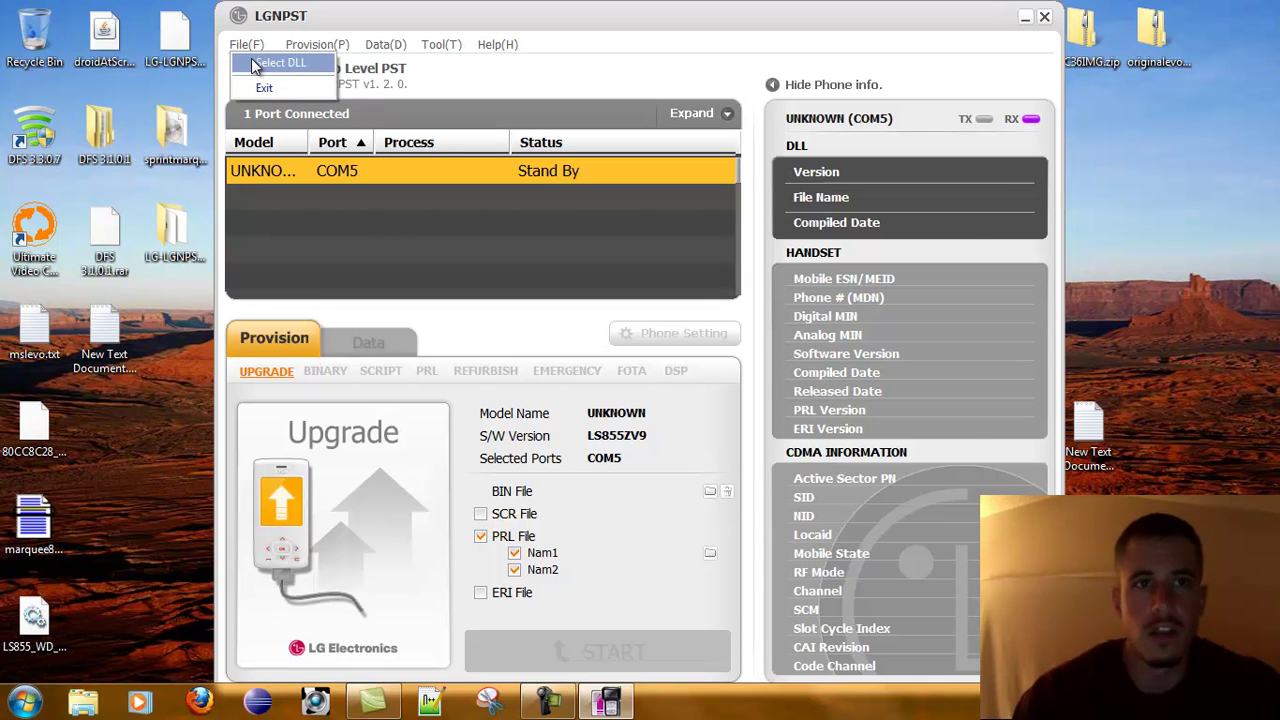
click(257, 62)
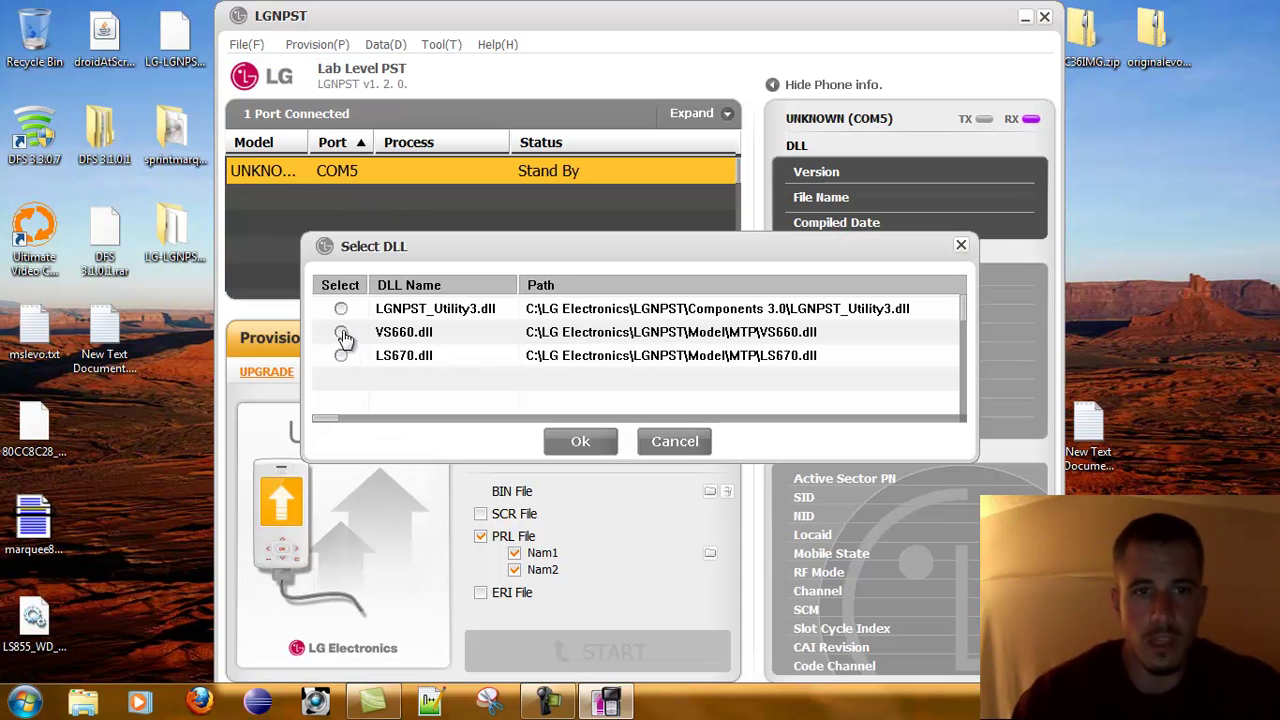
click(341, 332)
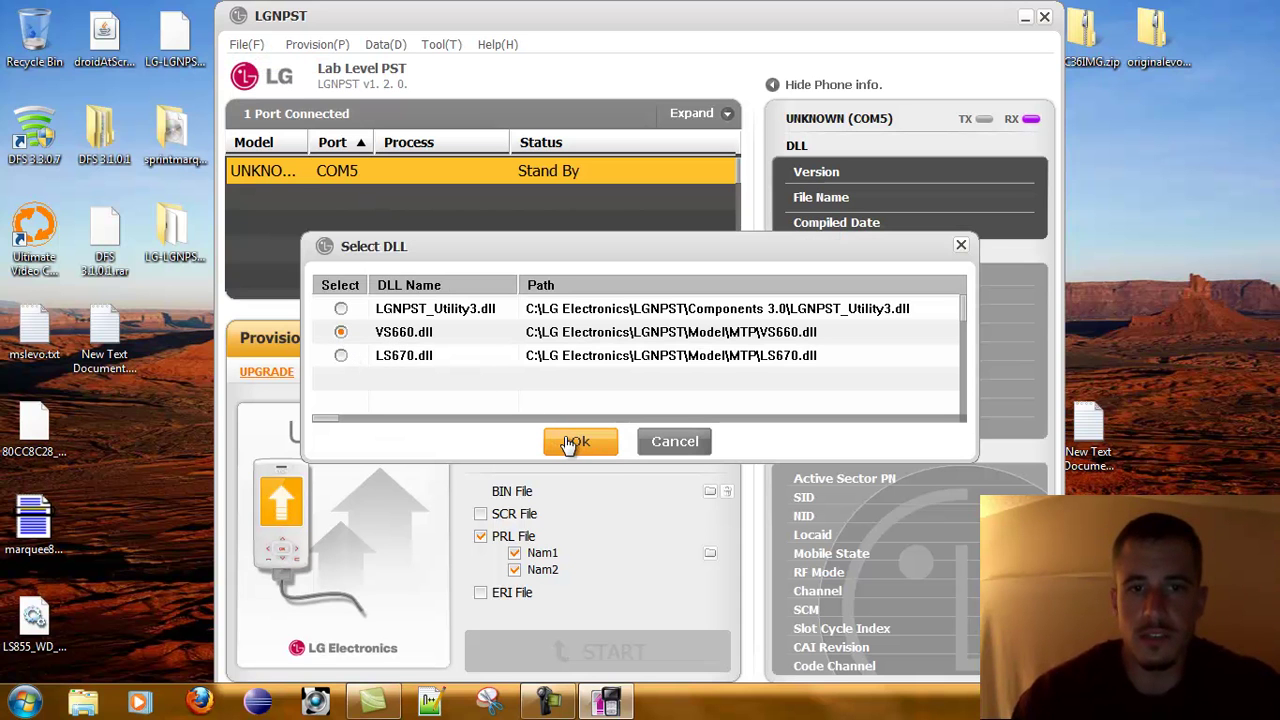
click(575, 443)
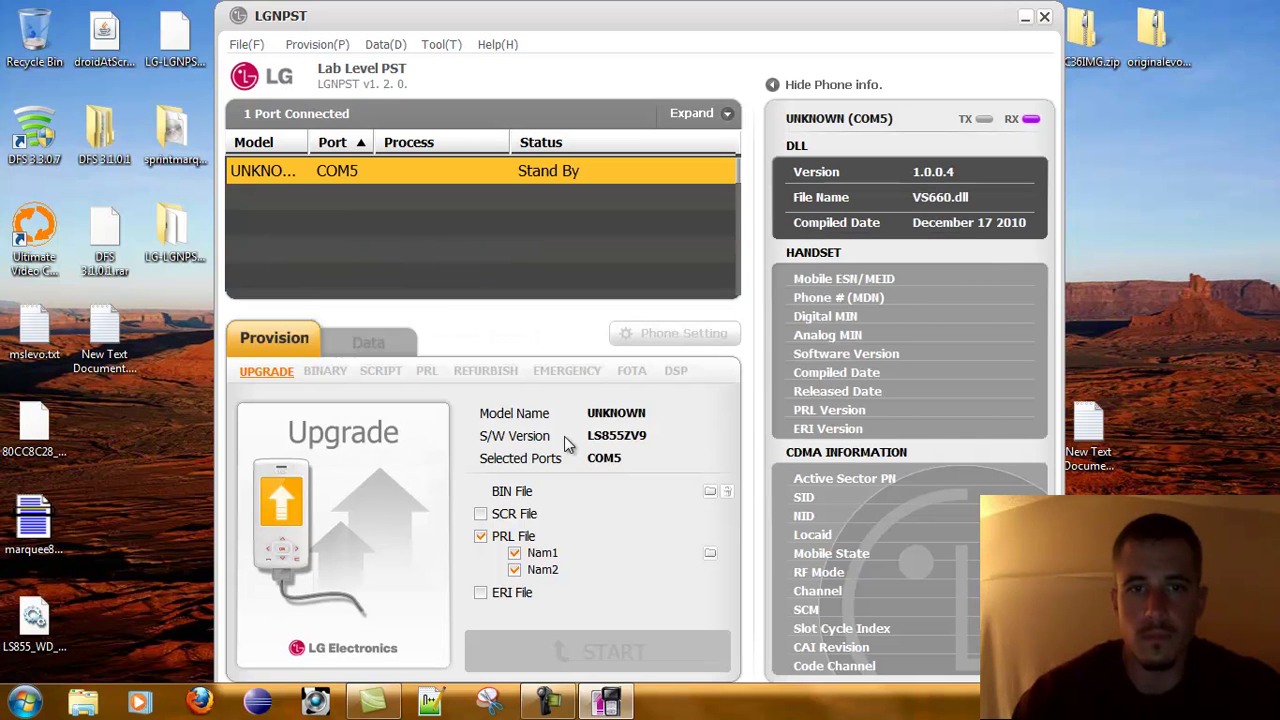
click(553, 168)
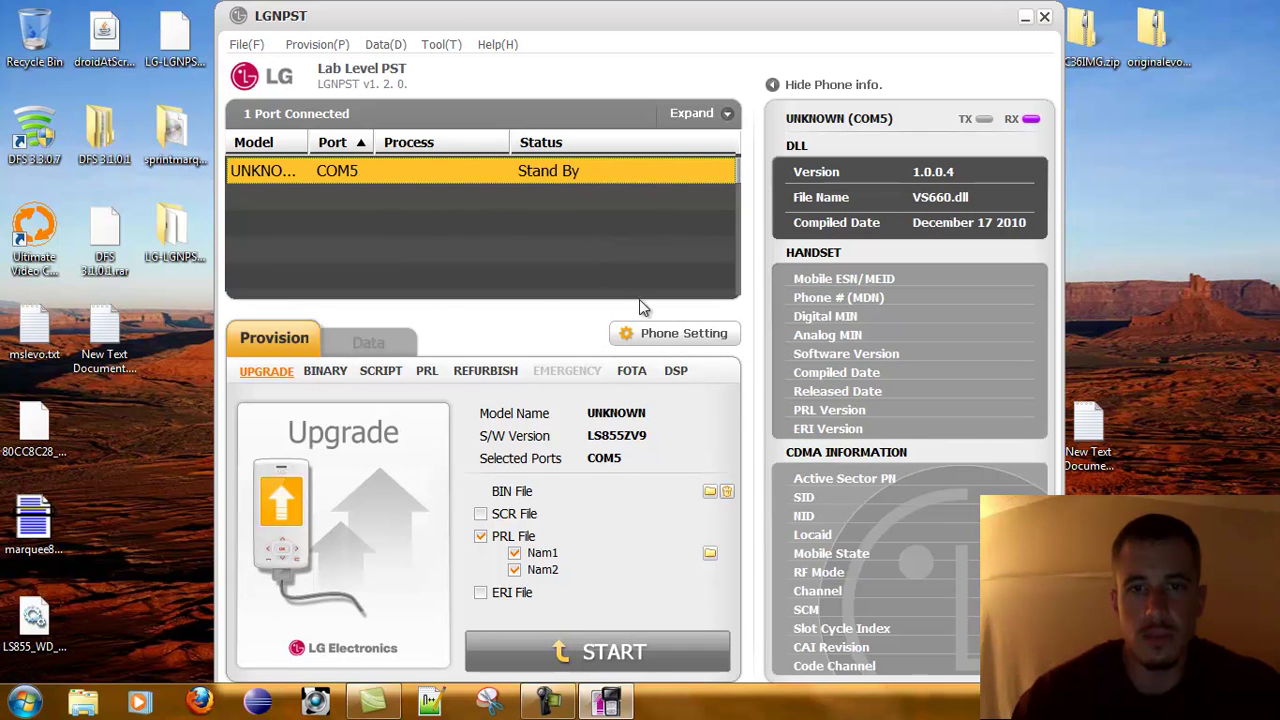
Step: Submit a guessed SPC in Phone Setting and dismiss the 'SPC Code does not match' error
click(645, 335)
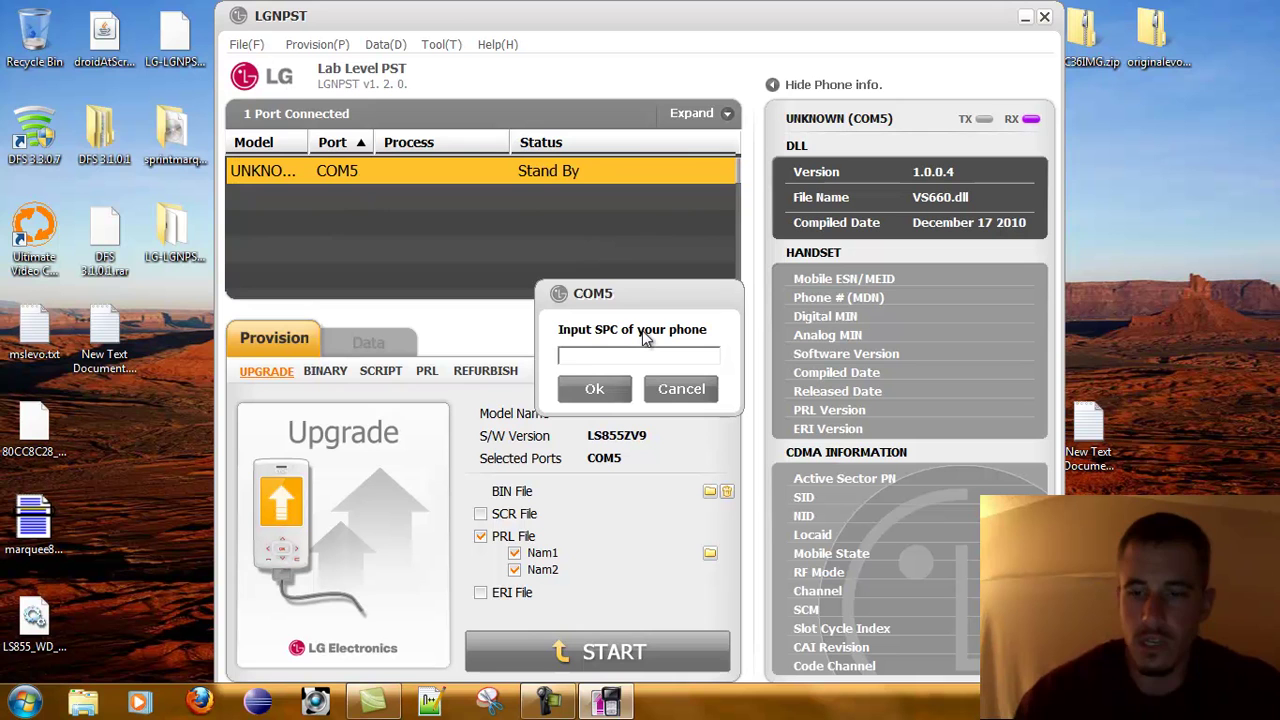
text(0000)
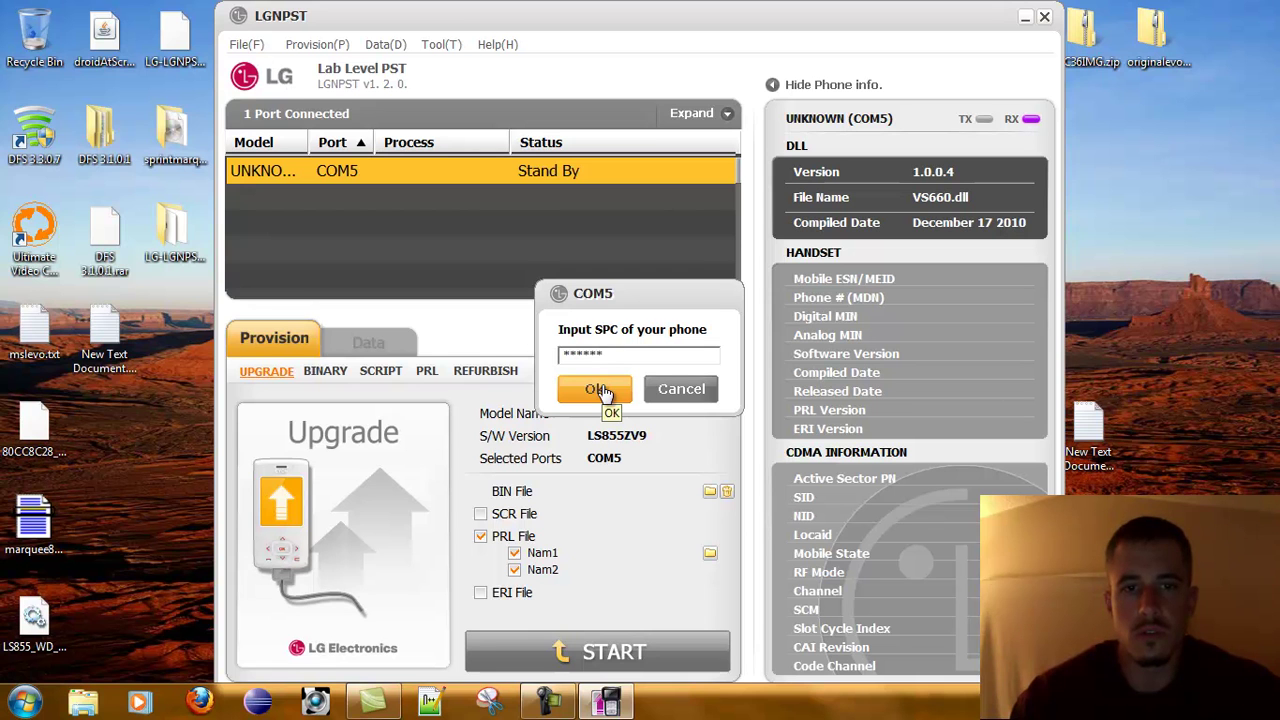
click(603, 390)
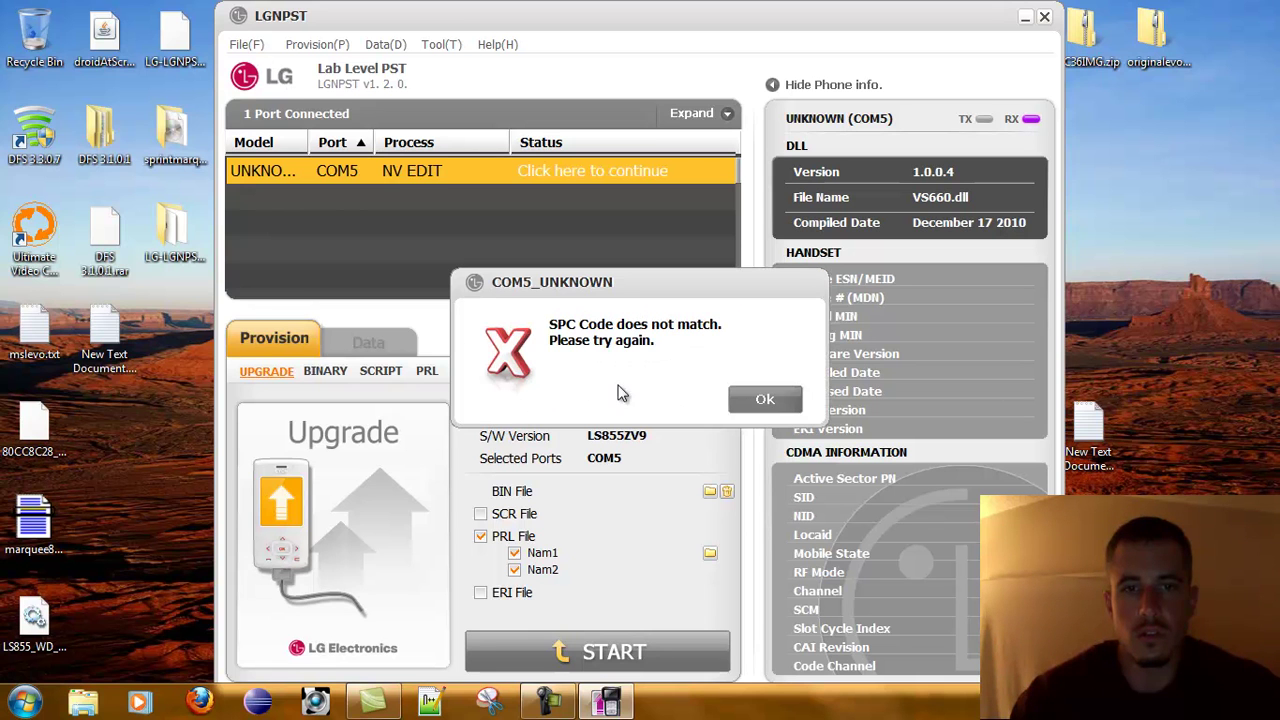
click(764, 400)
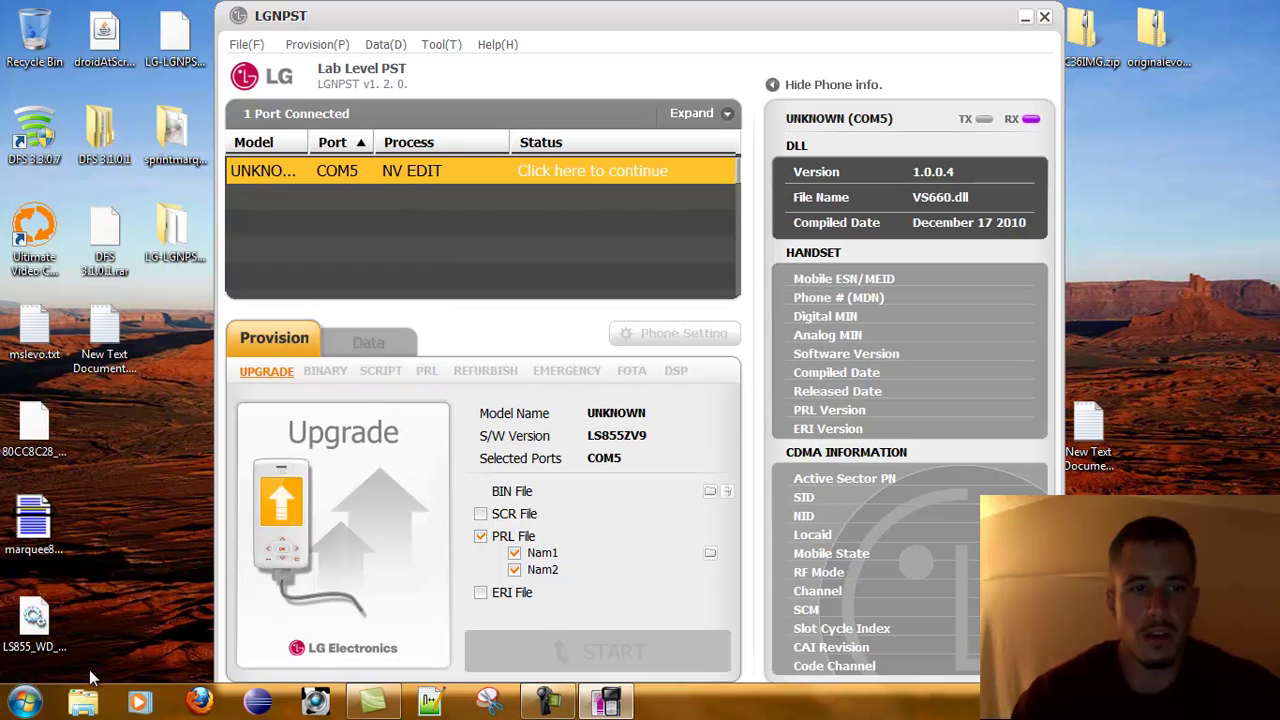
Step: Launch CDMA Workshop and connect to the phone on COM5
click(25, 703)
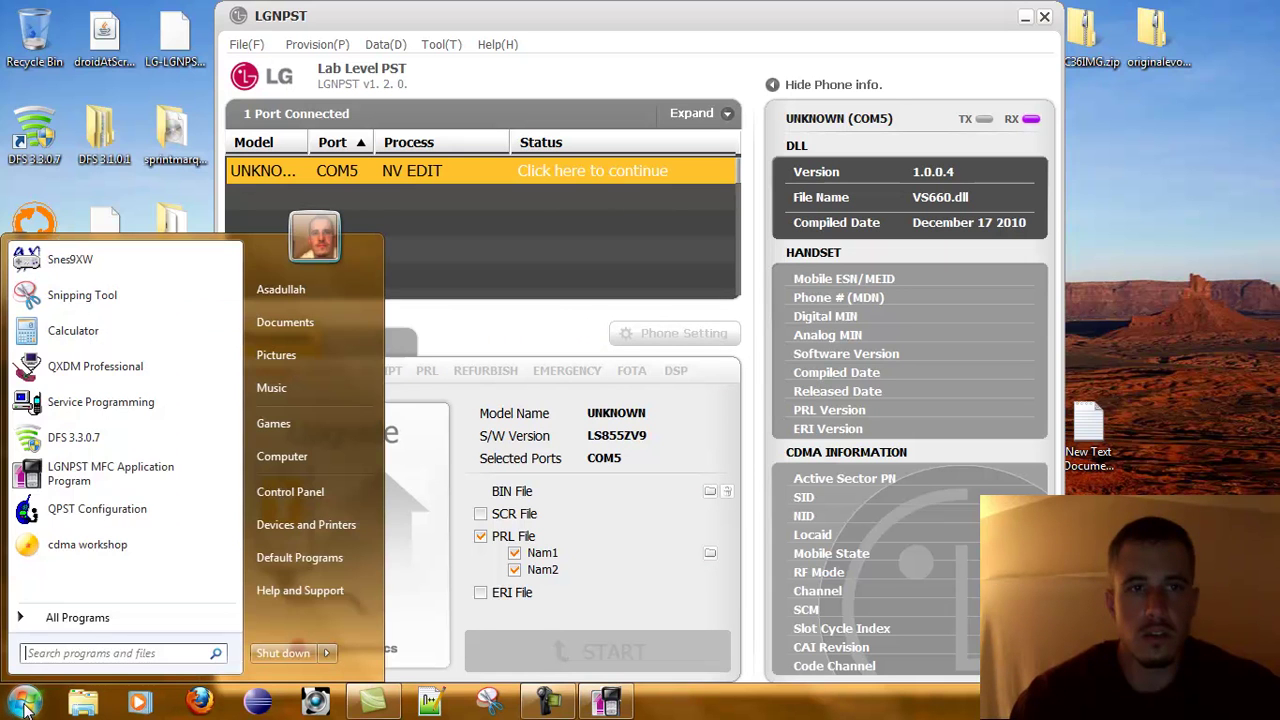
click(72, 546)
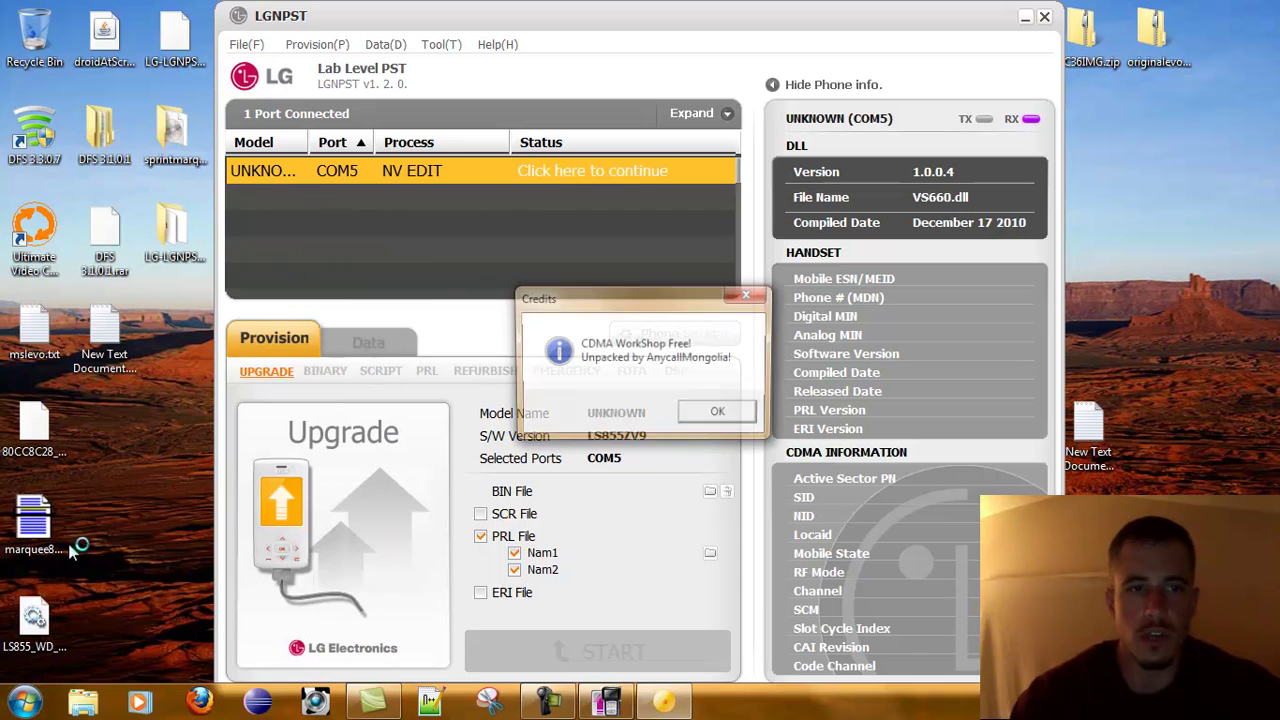
click(702, 418)
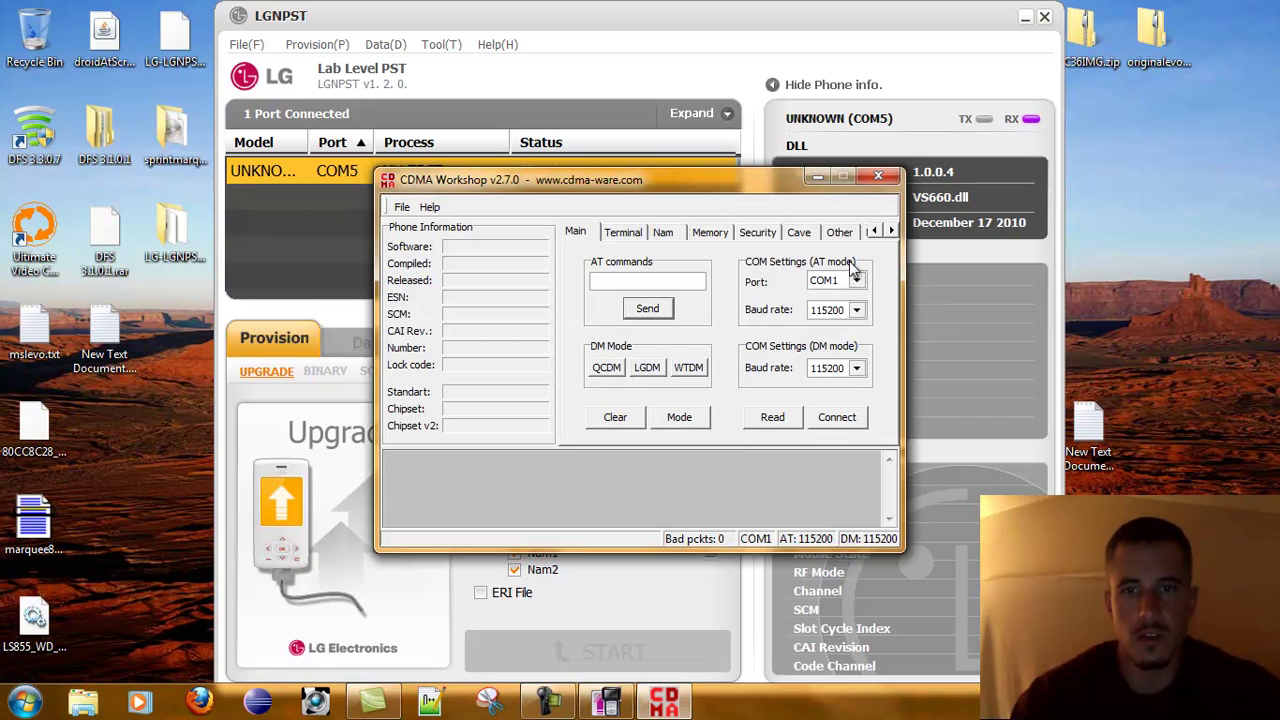
click(857, 281)
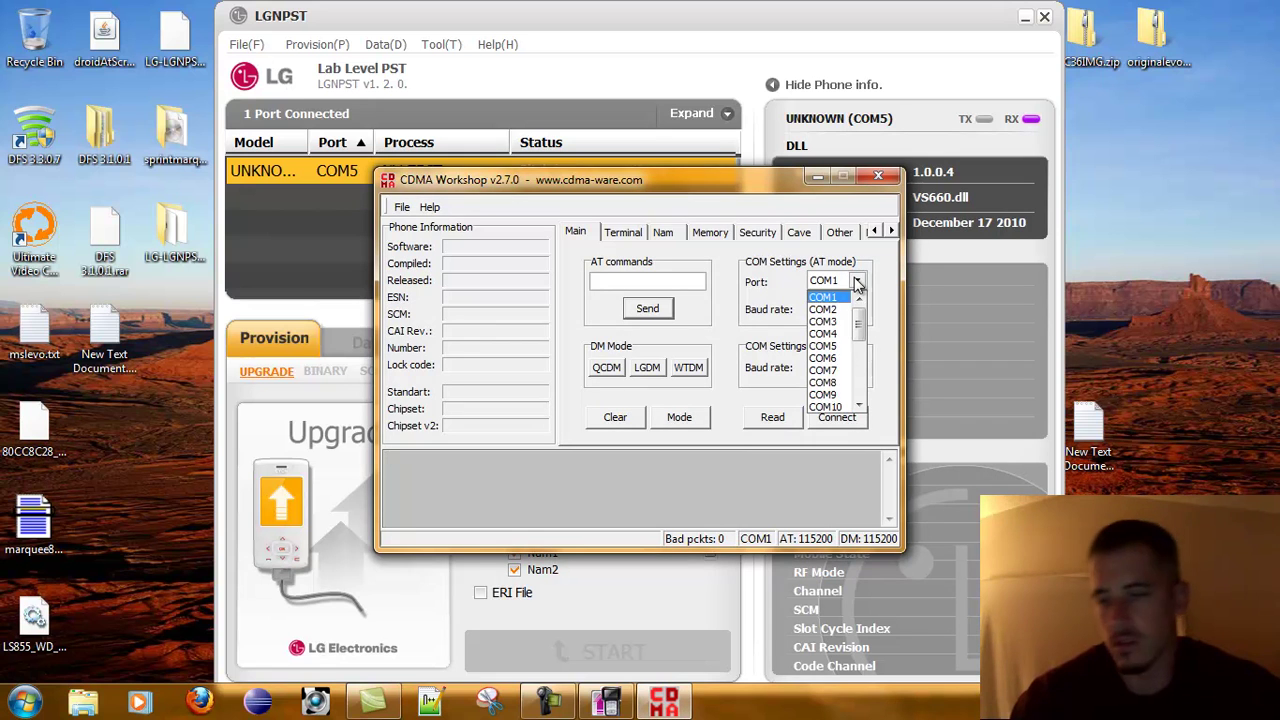
click(836, 347)
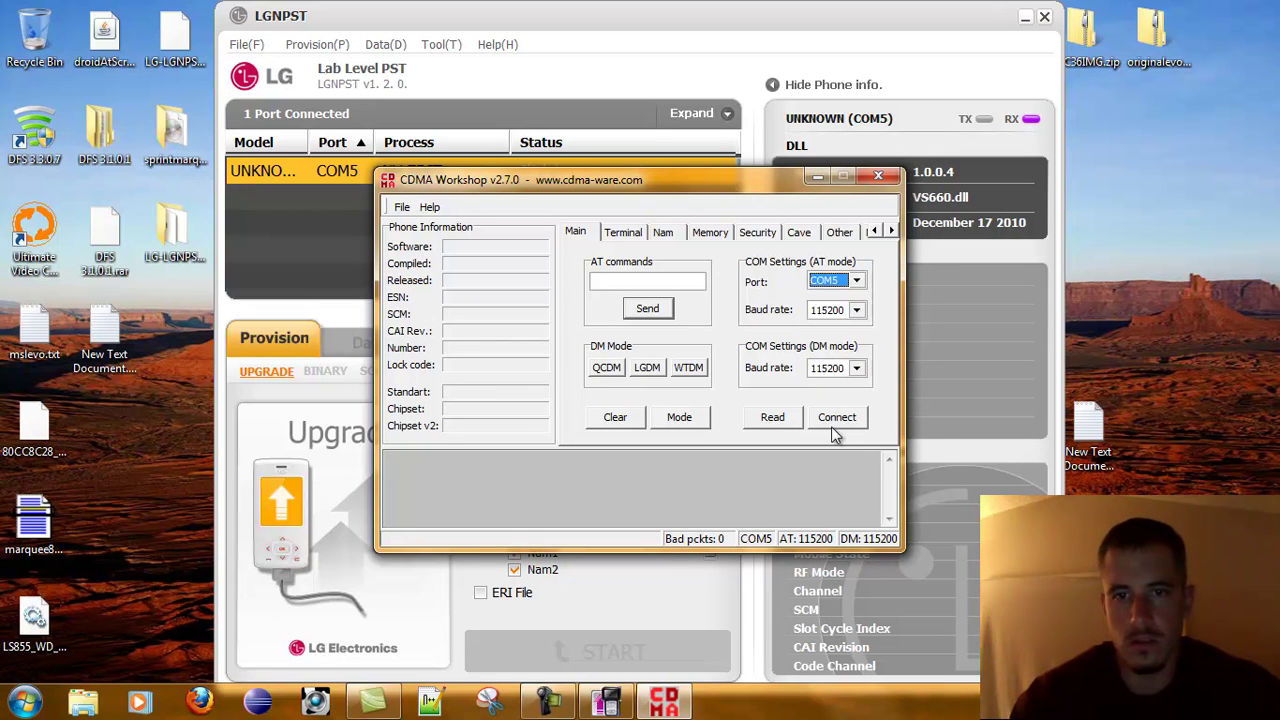
click(834, 424)
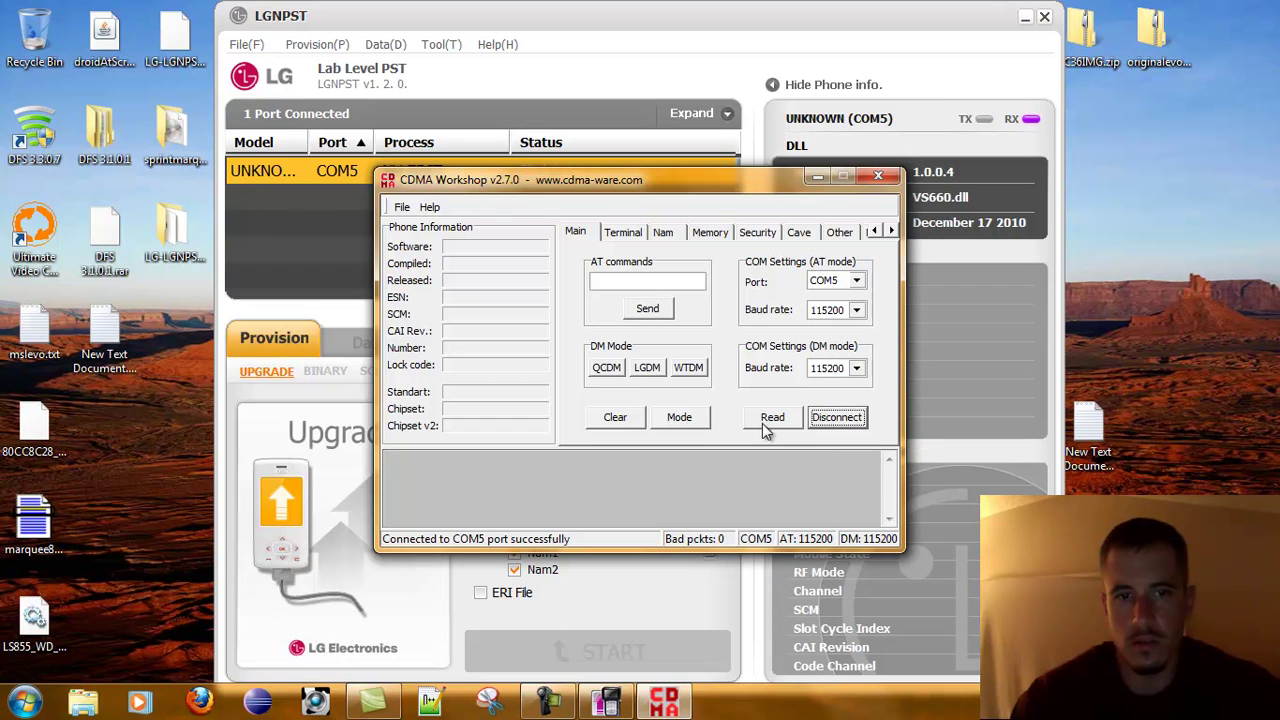
Step: Read the phone's SPC with the LG method under Security, then close CDMA Workshop
click(757, 234)
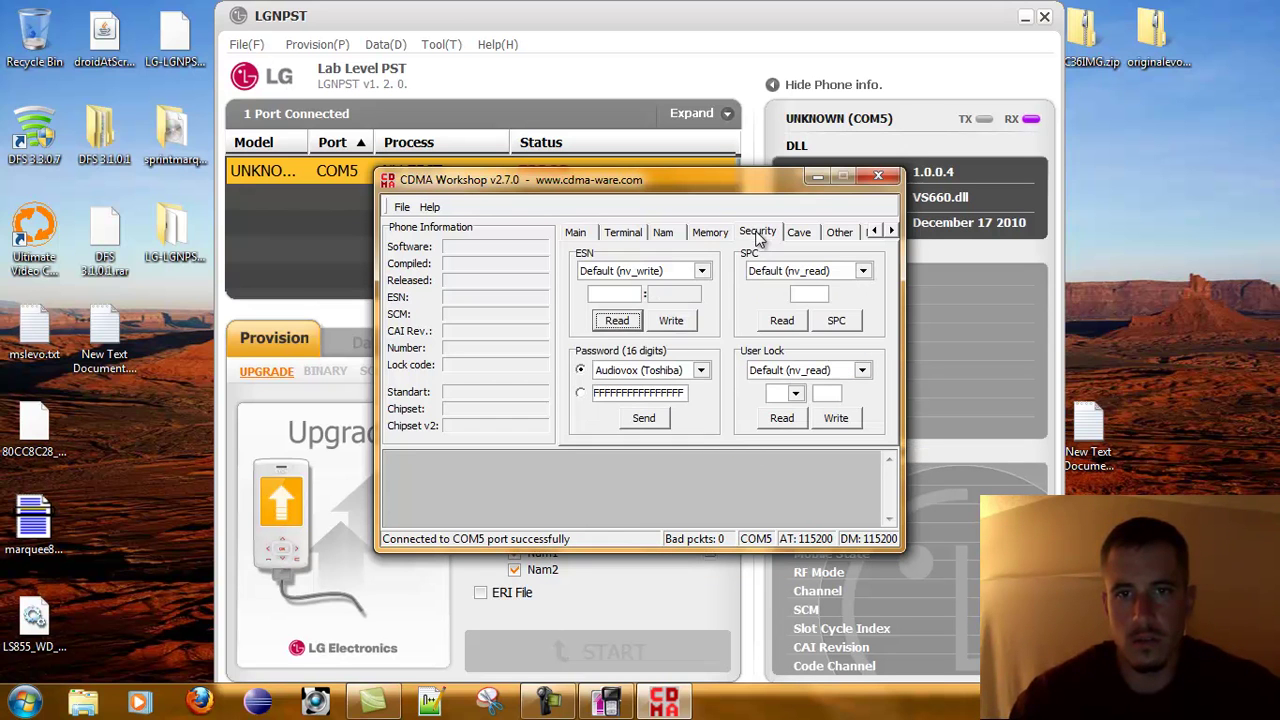
click(864, 272)
click(850, 297)
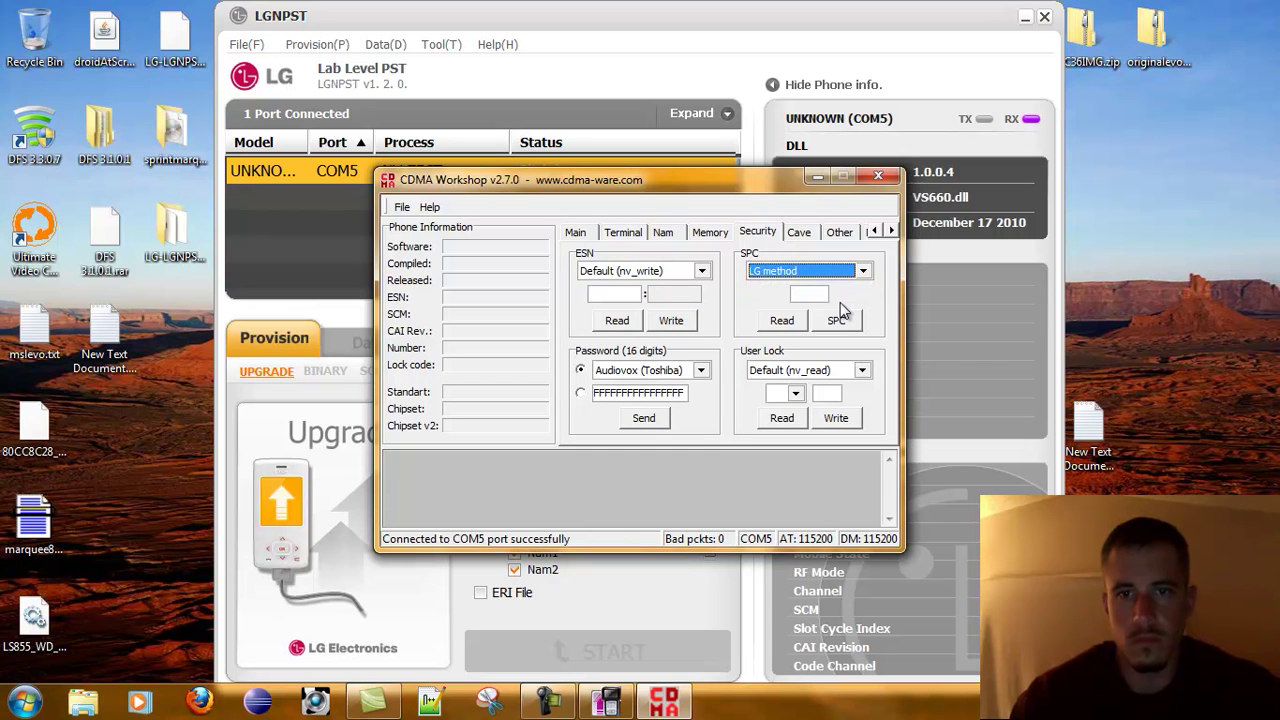
click(786, 321)
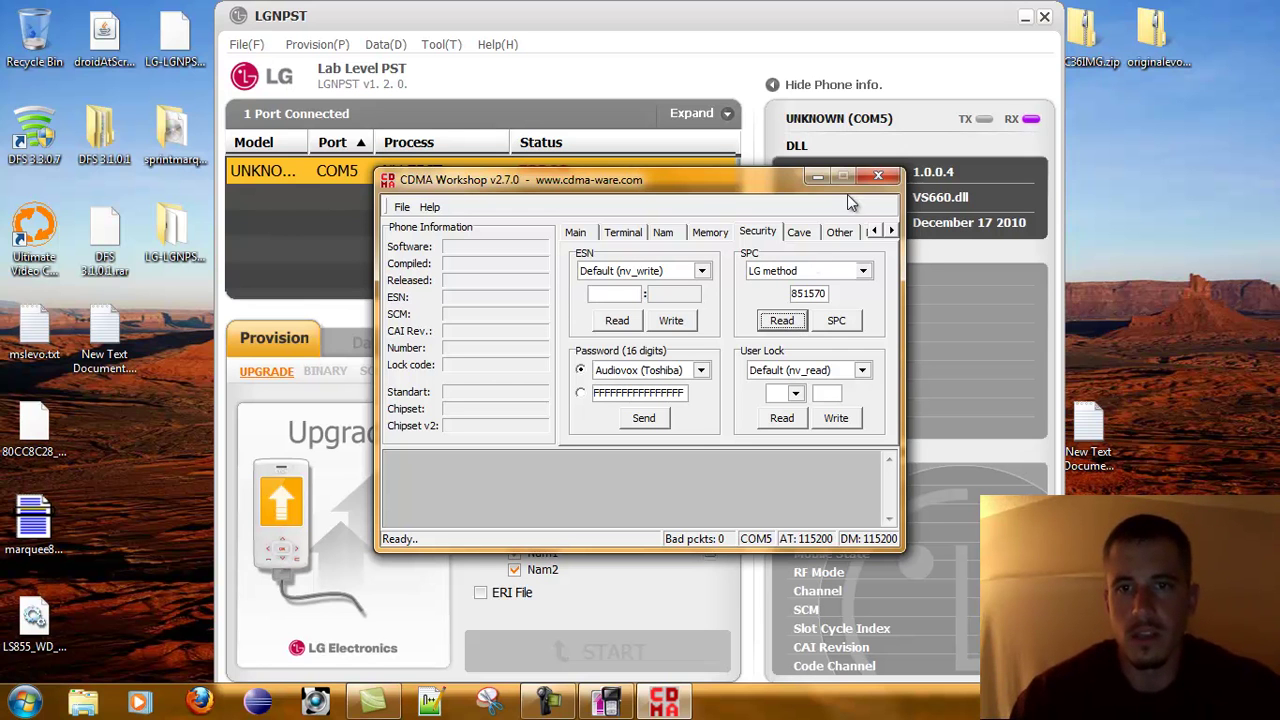
click(878, 176)
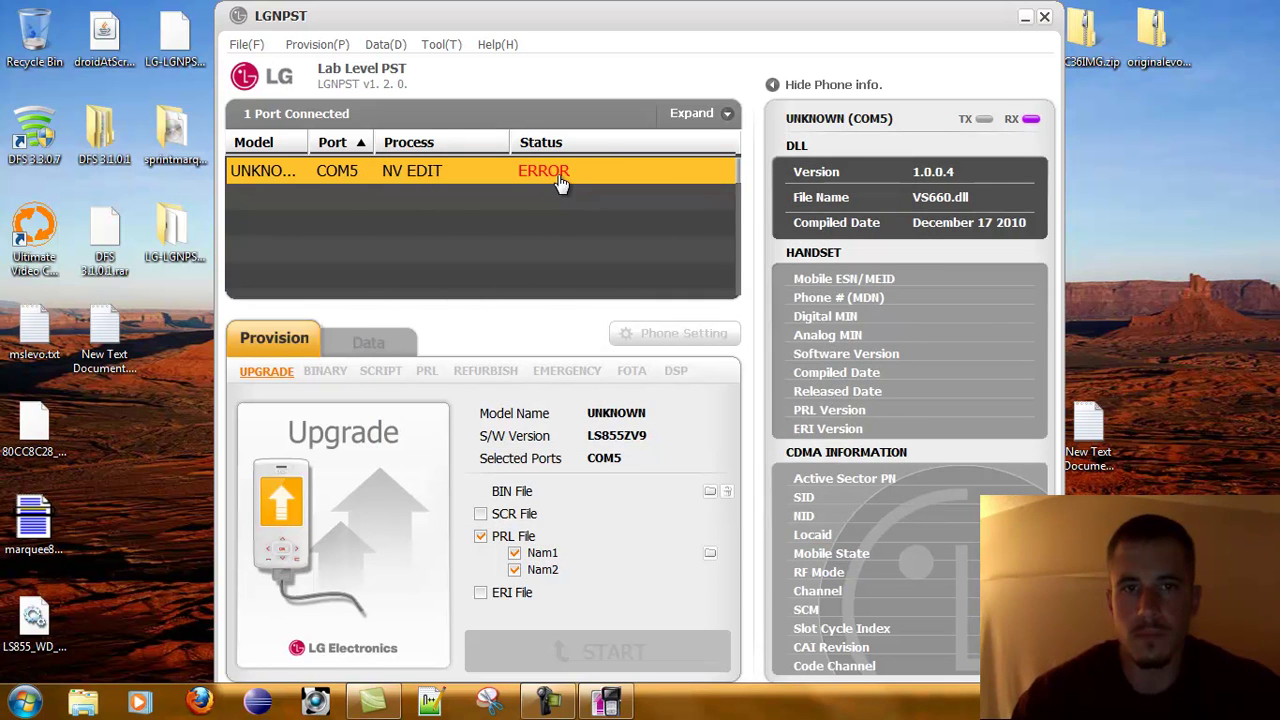
Step: Reset COM5 to Stand By, enter the SPC in Phone Setting, and read the phone's NV settings
click(560, 180)
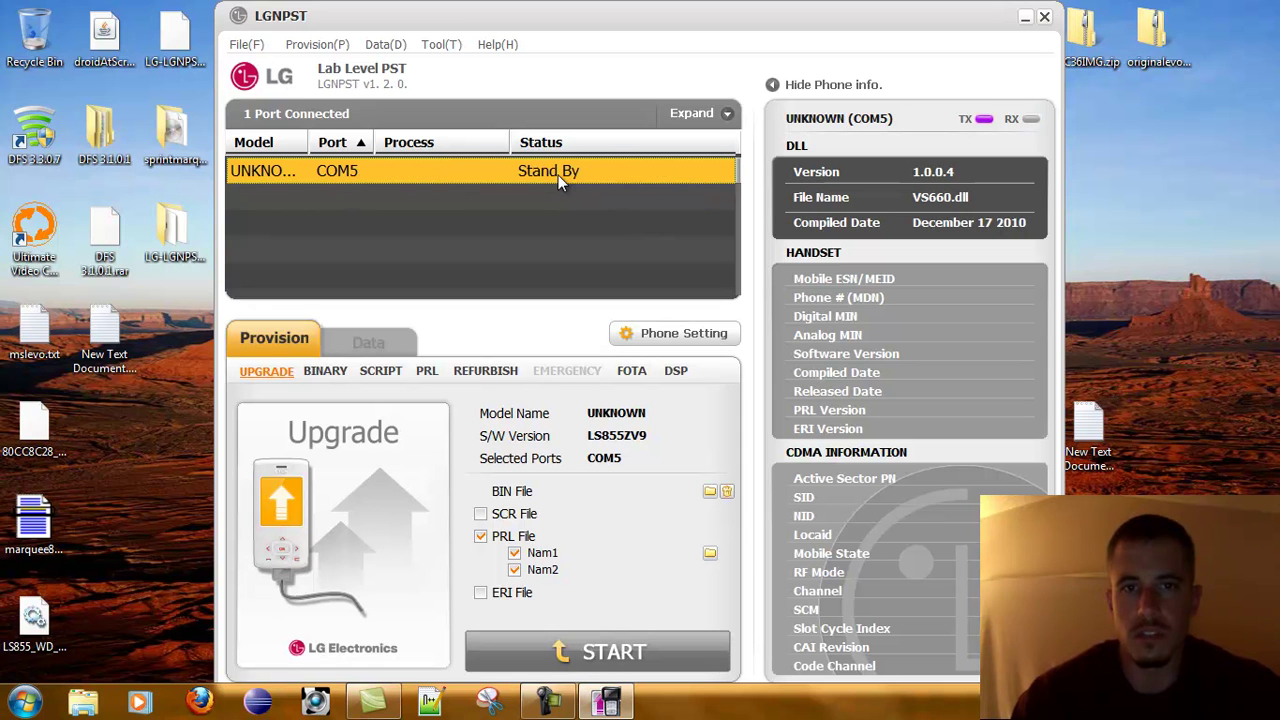
click(667, 336)
text(000)
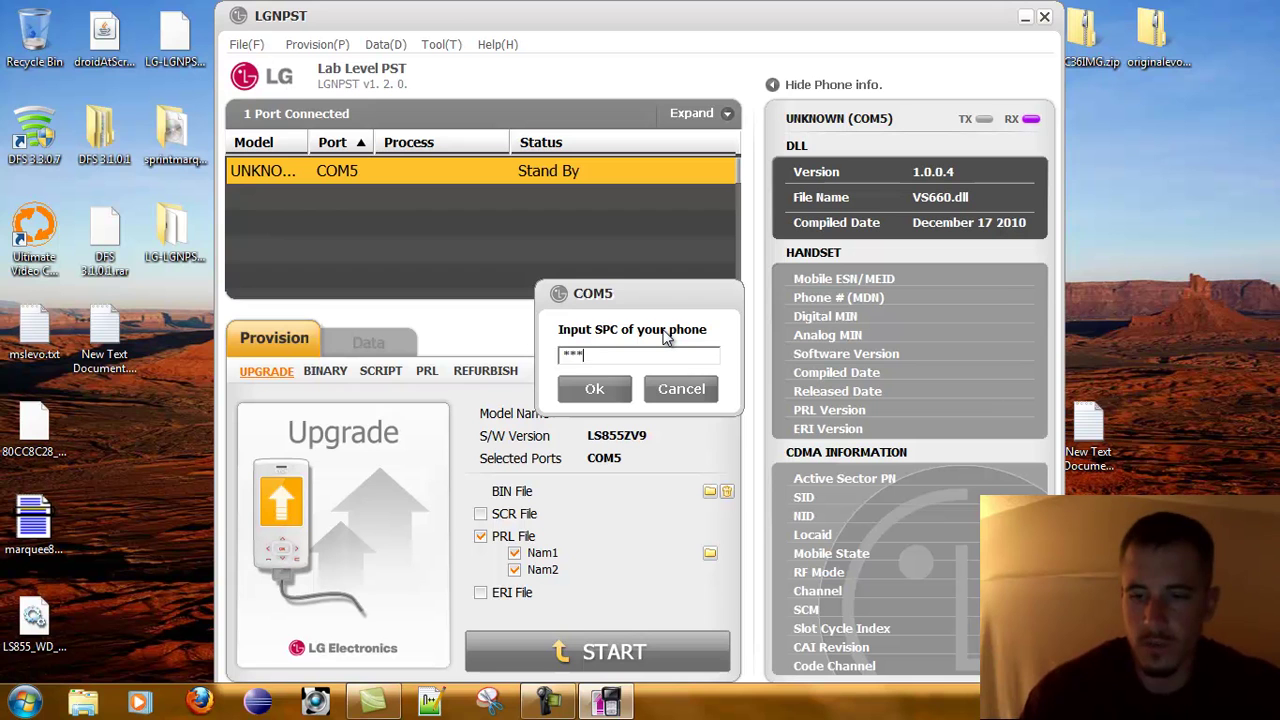
text(000)
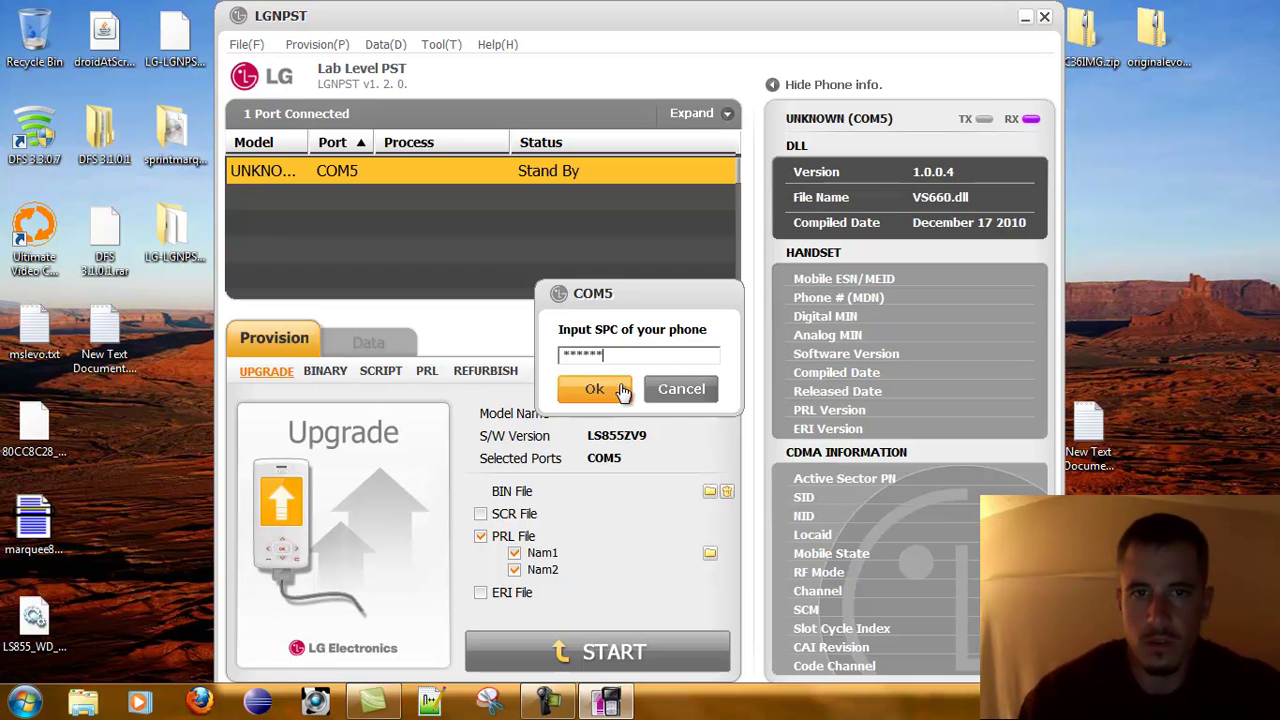
click(614, 388)
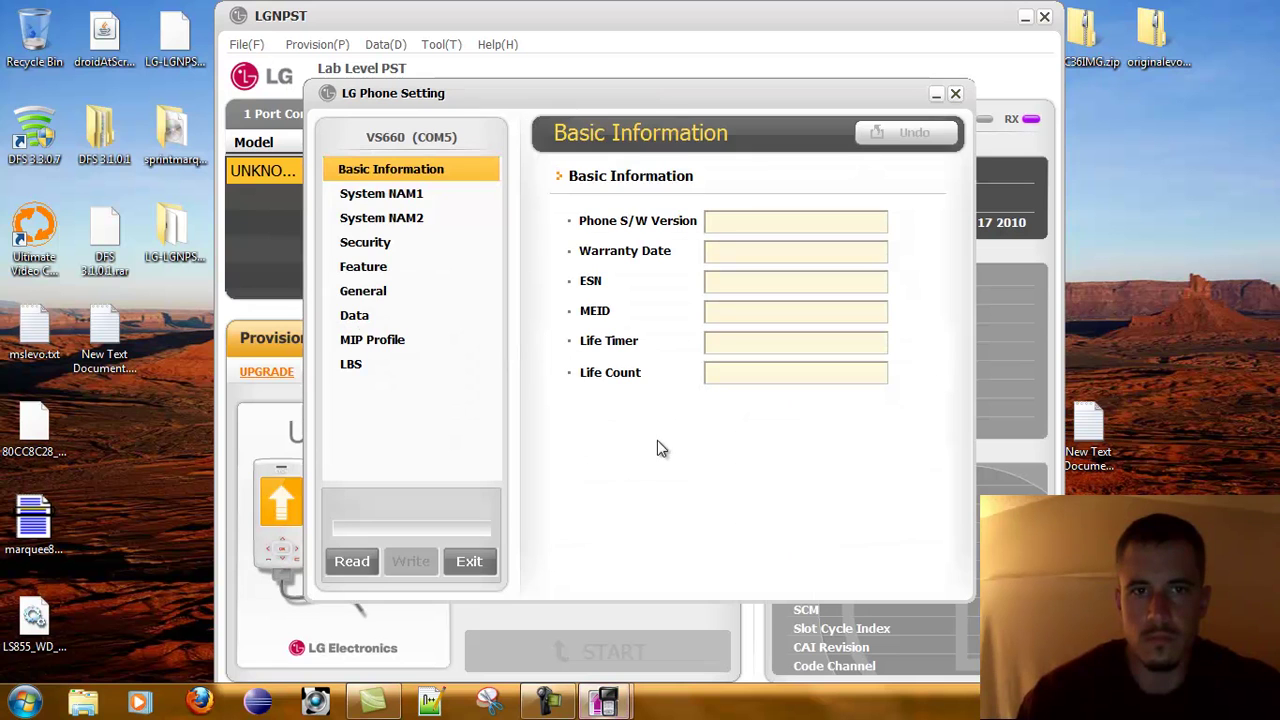
click(350, 563)
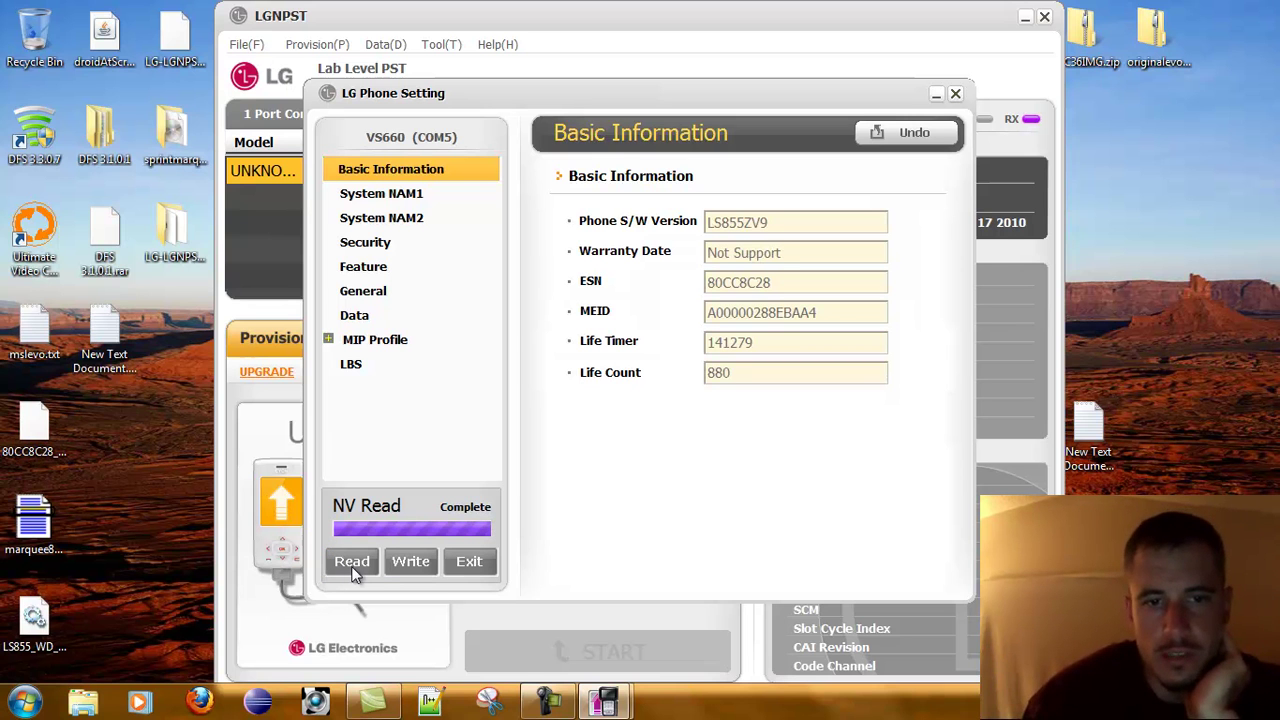
click(470, 562)
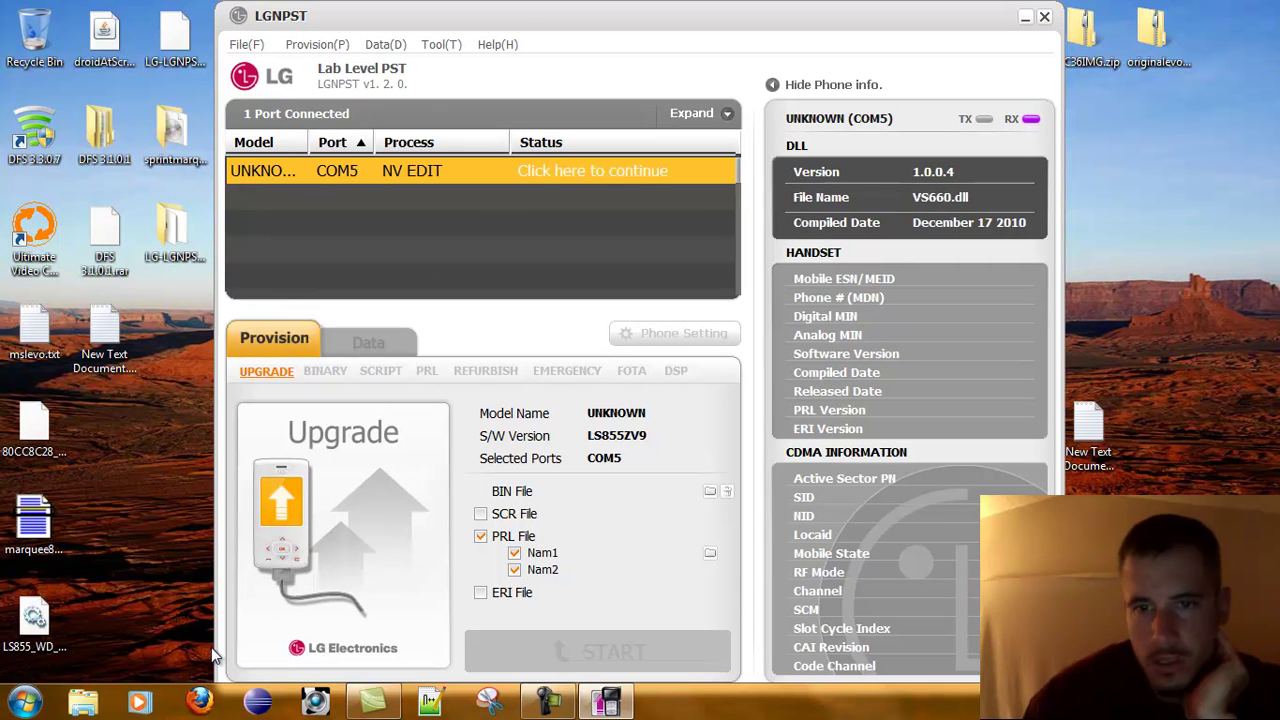
Step: Exit LGNPST and start launching CDMA Workshop from the Start menu
click(30, 705)
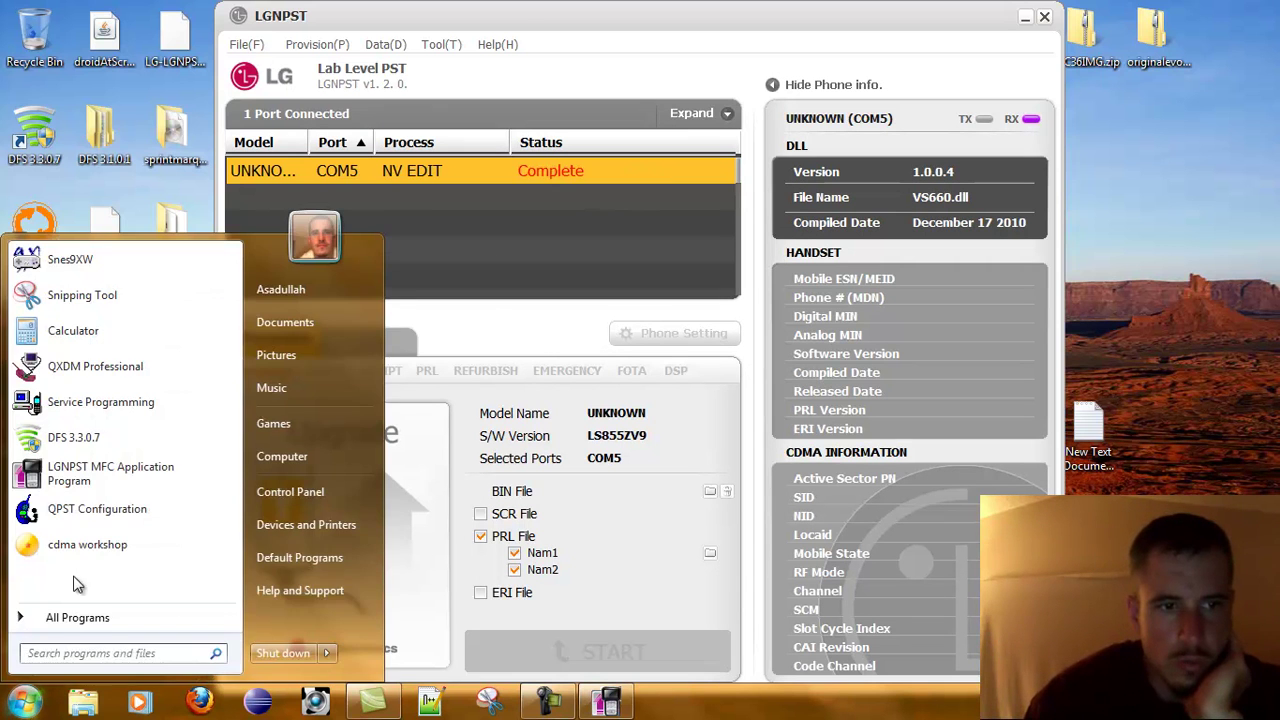
click(1043, 20)
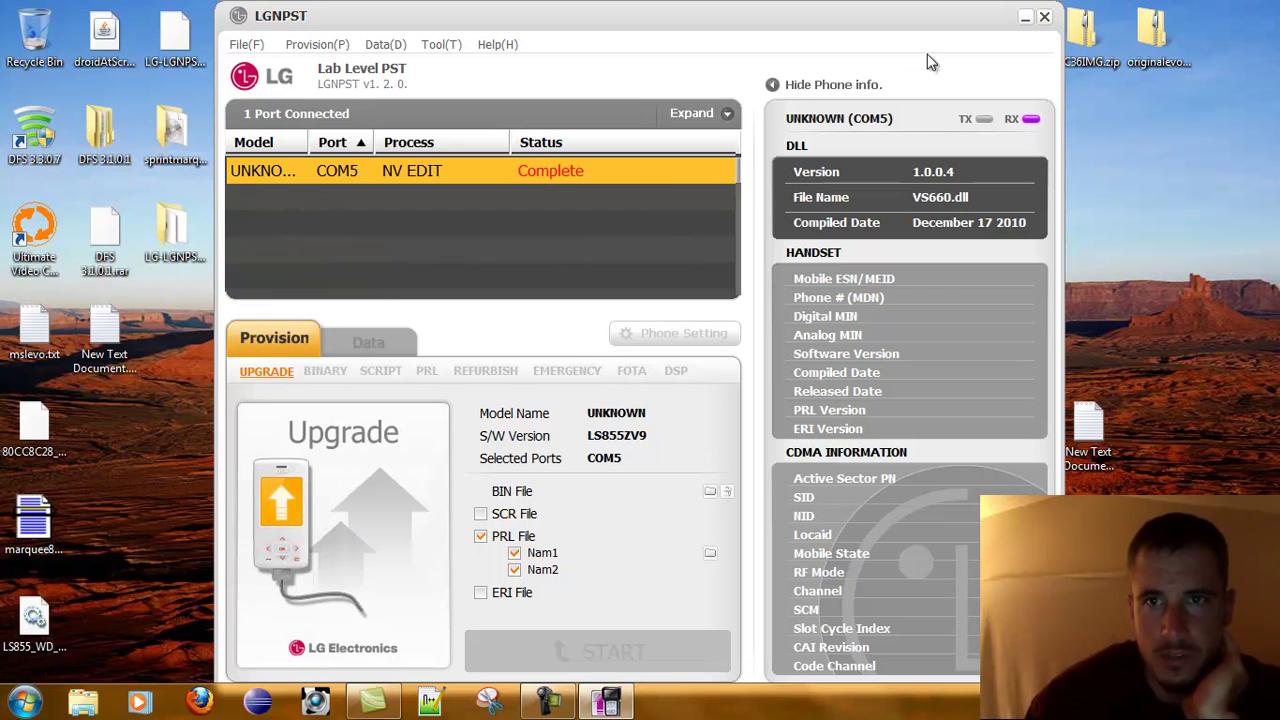
click(1044, 17)
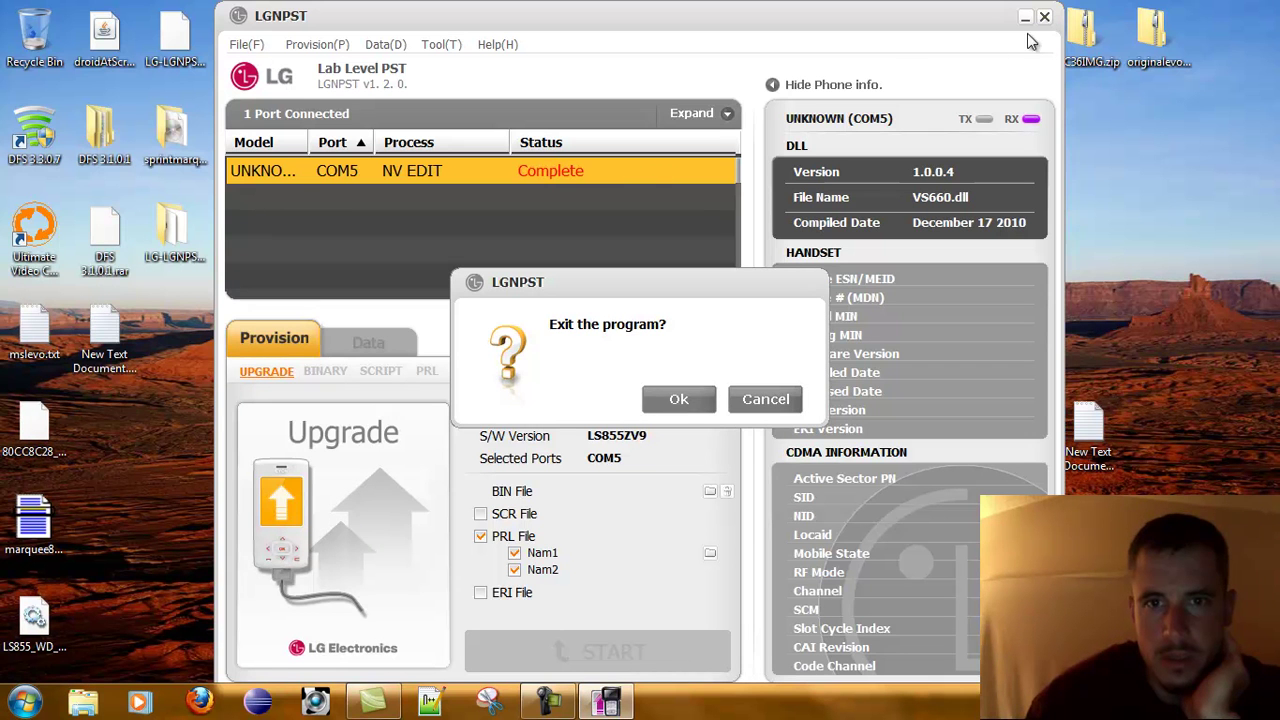
click(653, 405)
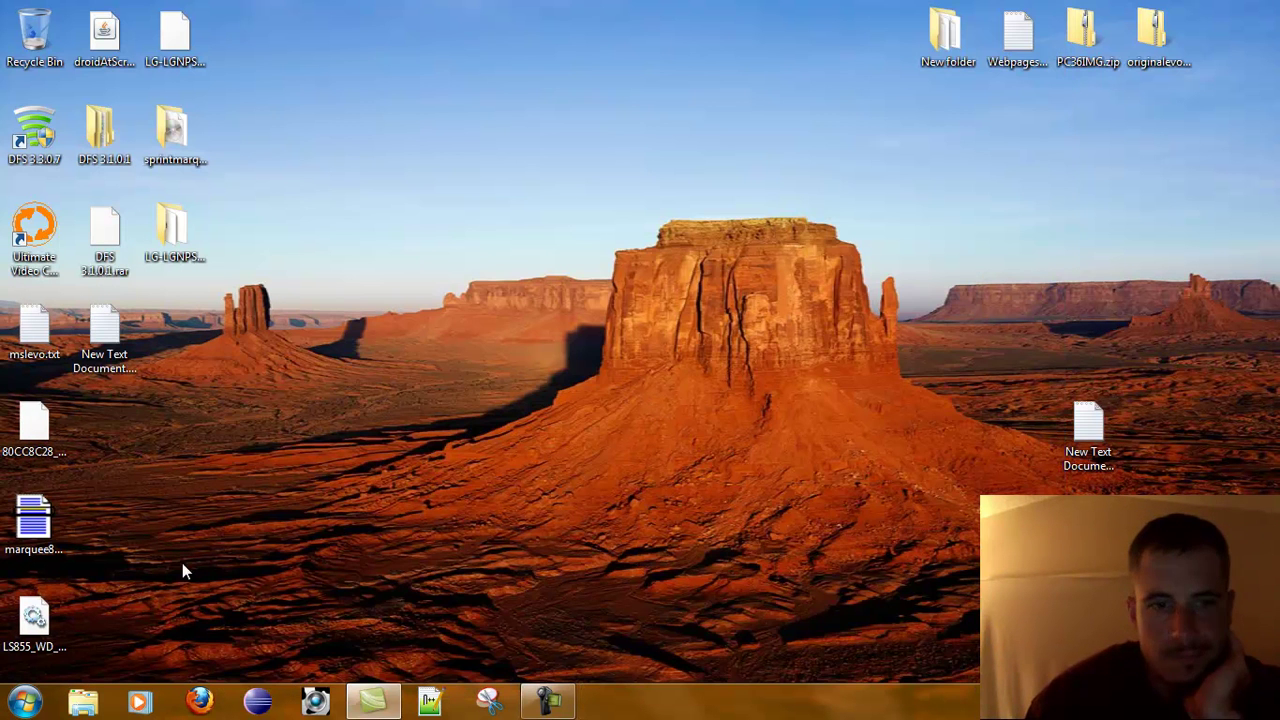
click(36, 688)
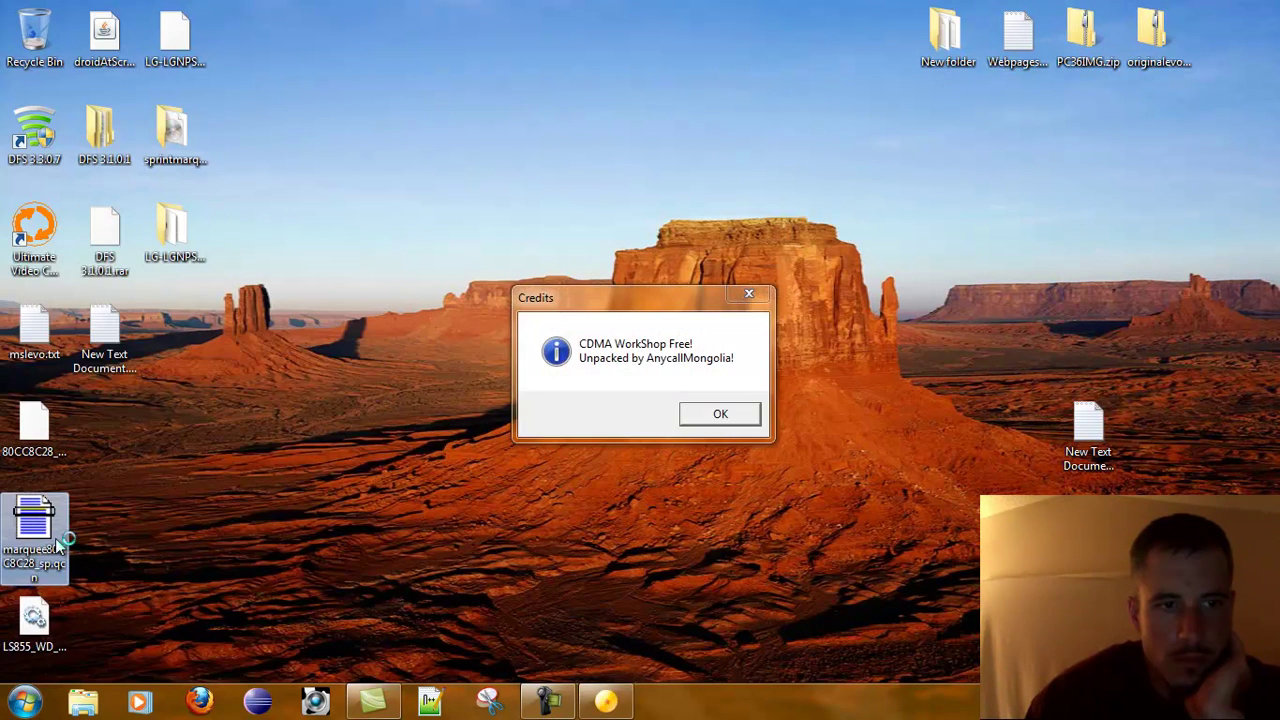
Step: Dismiss the credits notice and connect CDMA Workshop to the phone on COM5
click(717, 410)
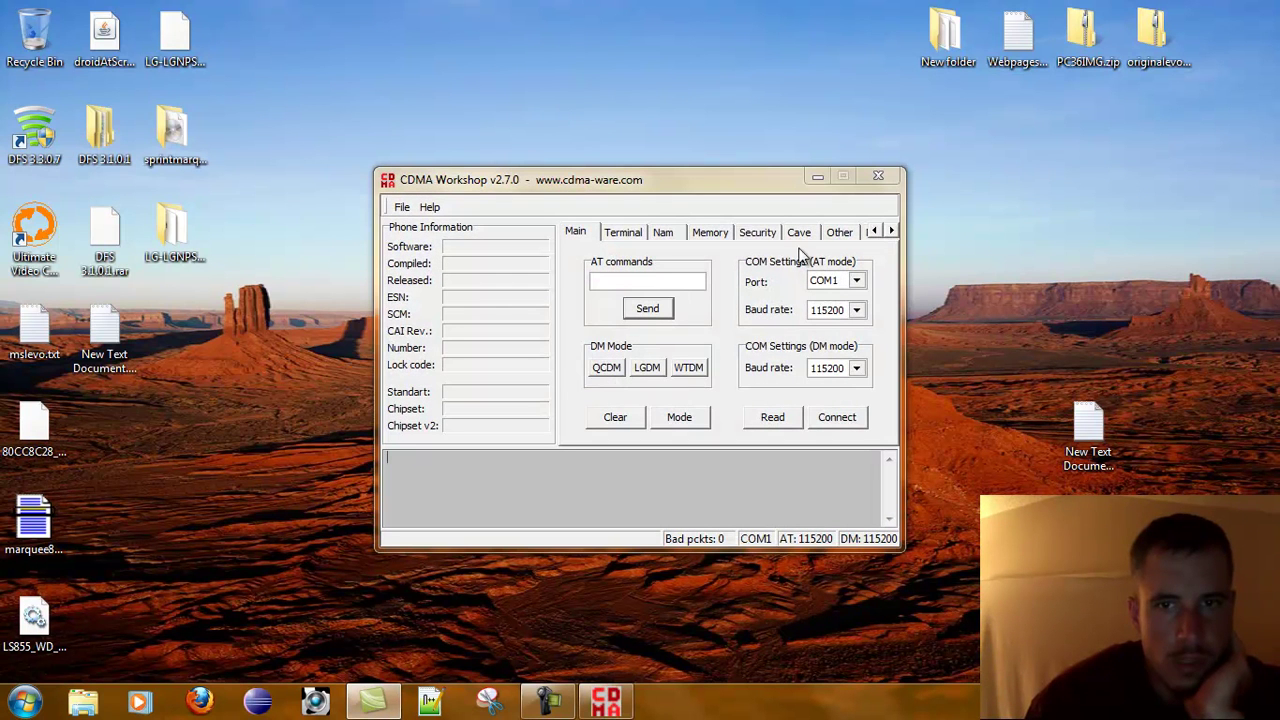
click(857, 281)
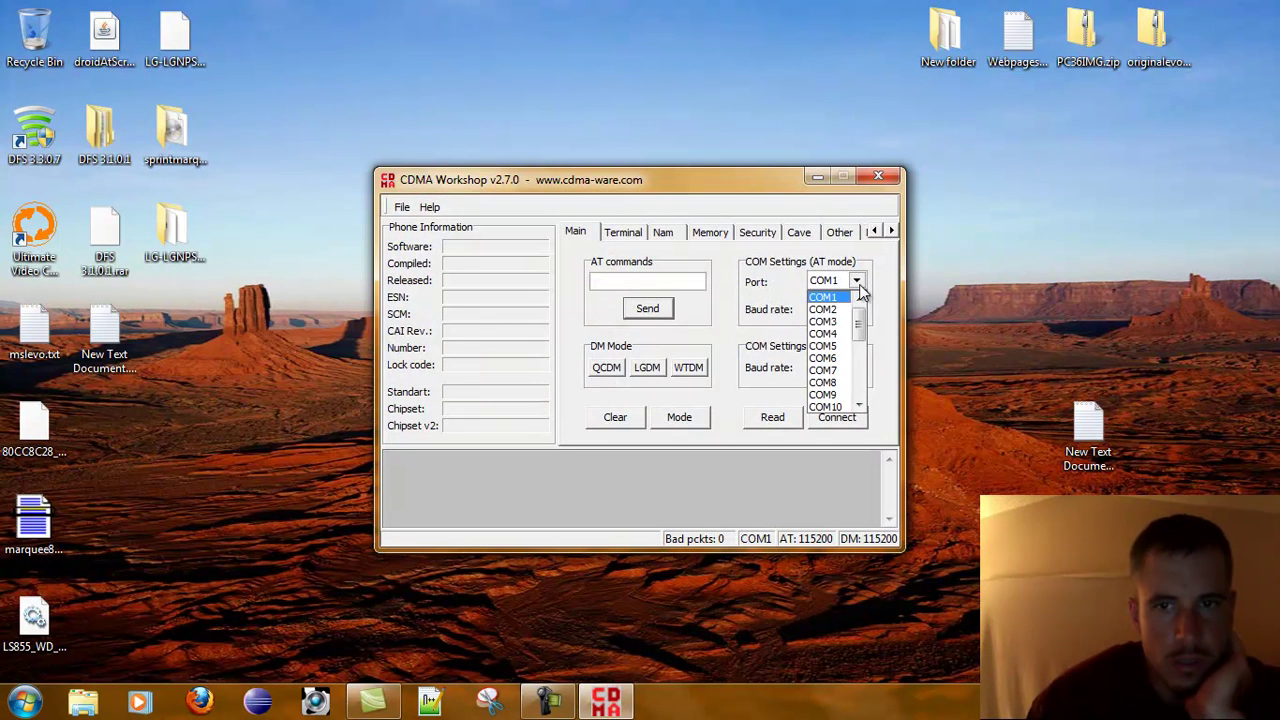
click(828, 346)
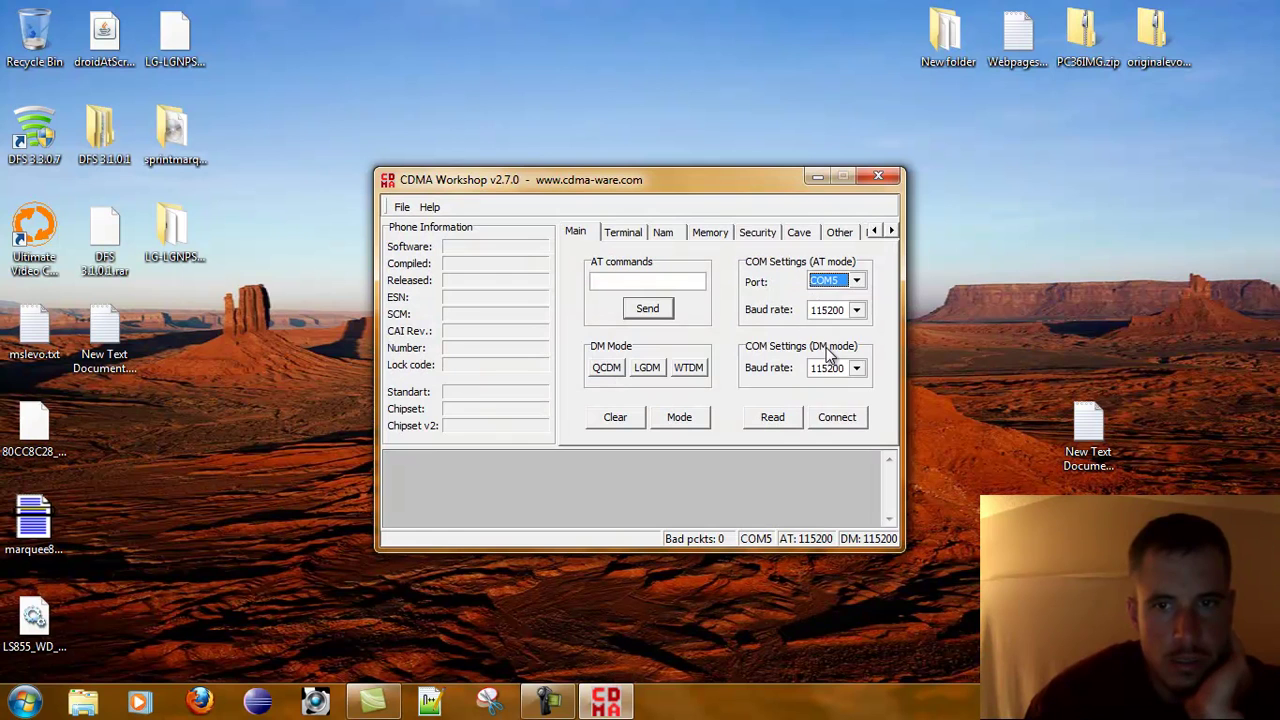
click(832, 418)
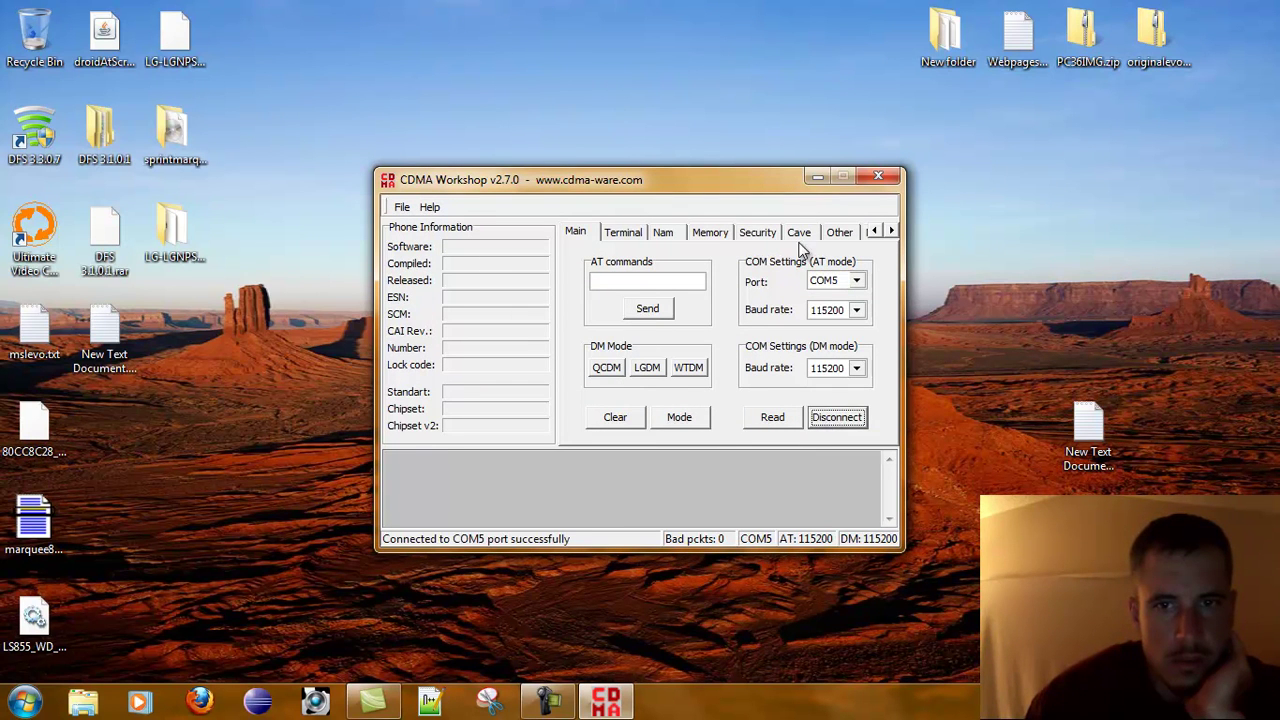
Step: Enter the phone's SPC under Security and send it to unlock the phone
click(764, 229)
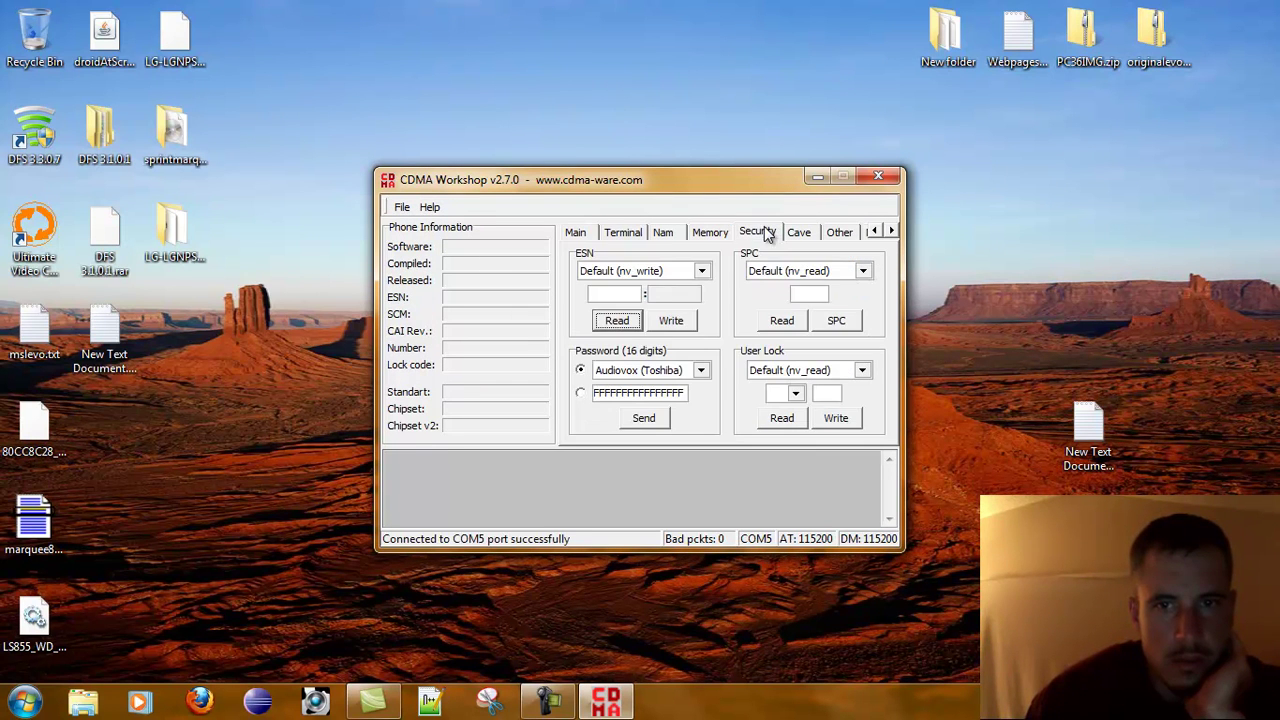
click(864, 271)
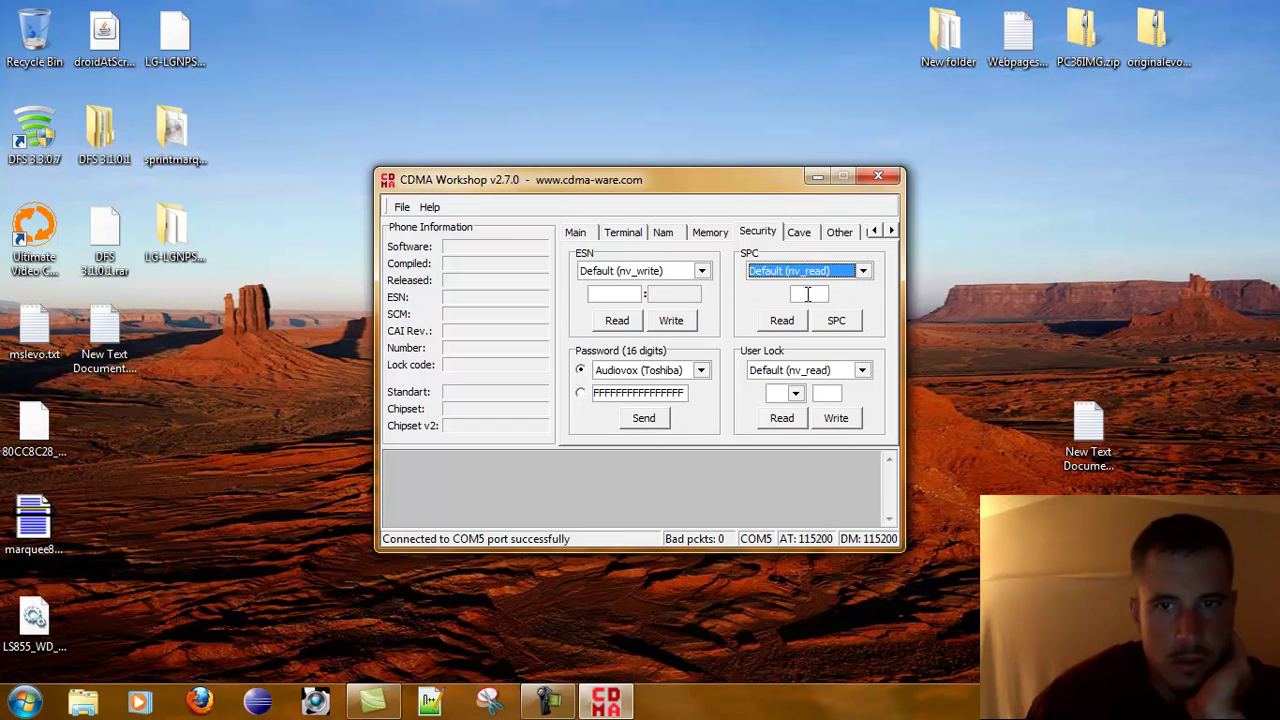
click(808, 293)
text(851570)
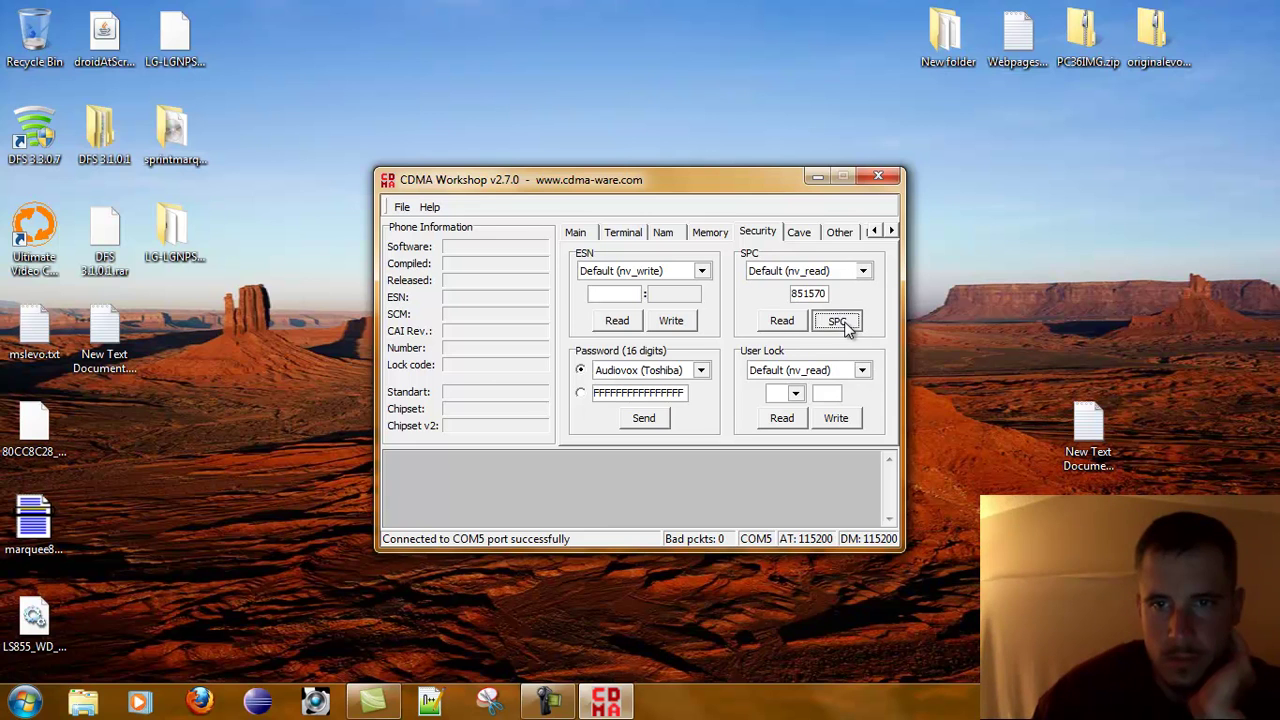
click(842, 322)
click(856, 341)
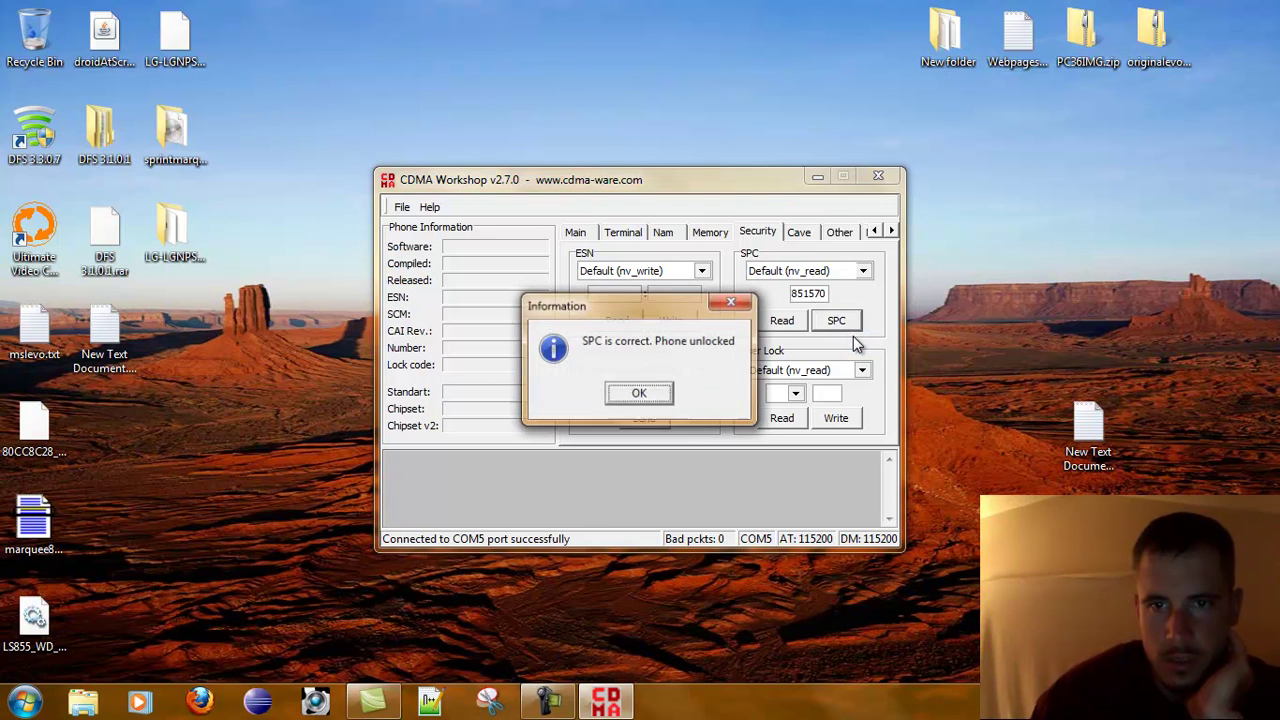
Step: Write ESN 00000000 with the LG method and acknowledge the success message
click(627, 396)
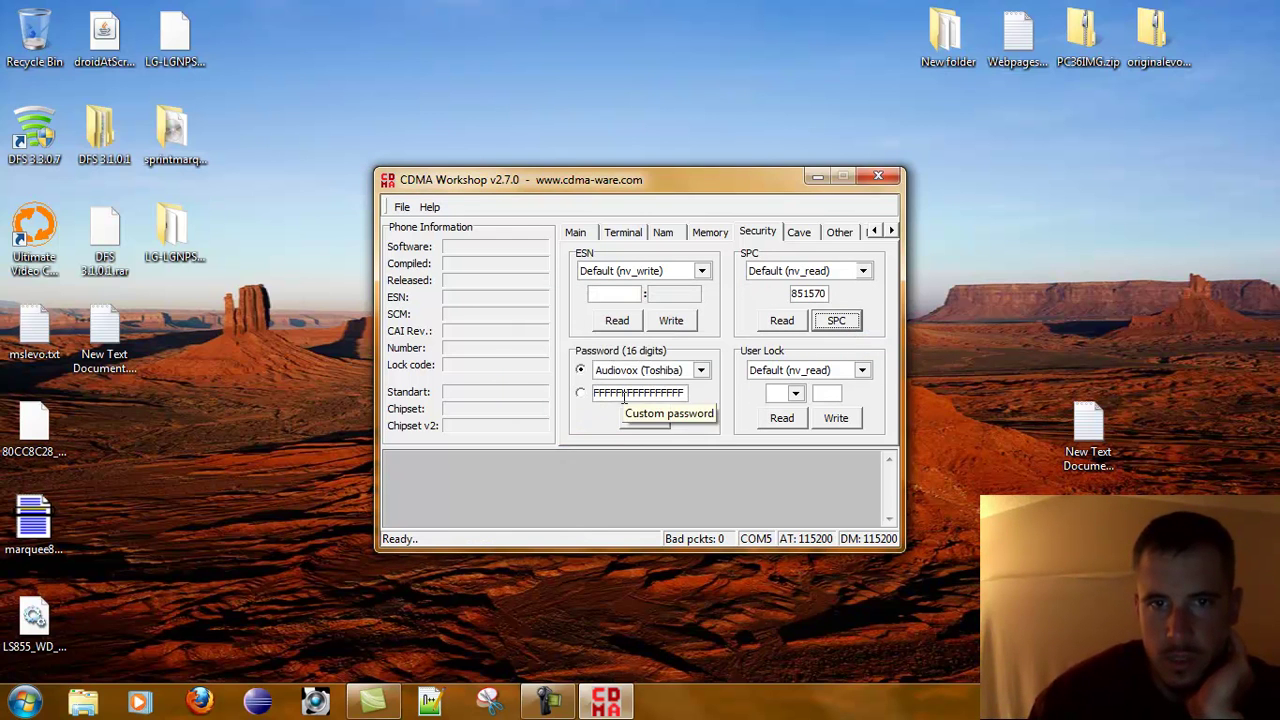
click(622, 293)
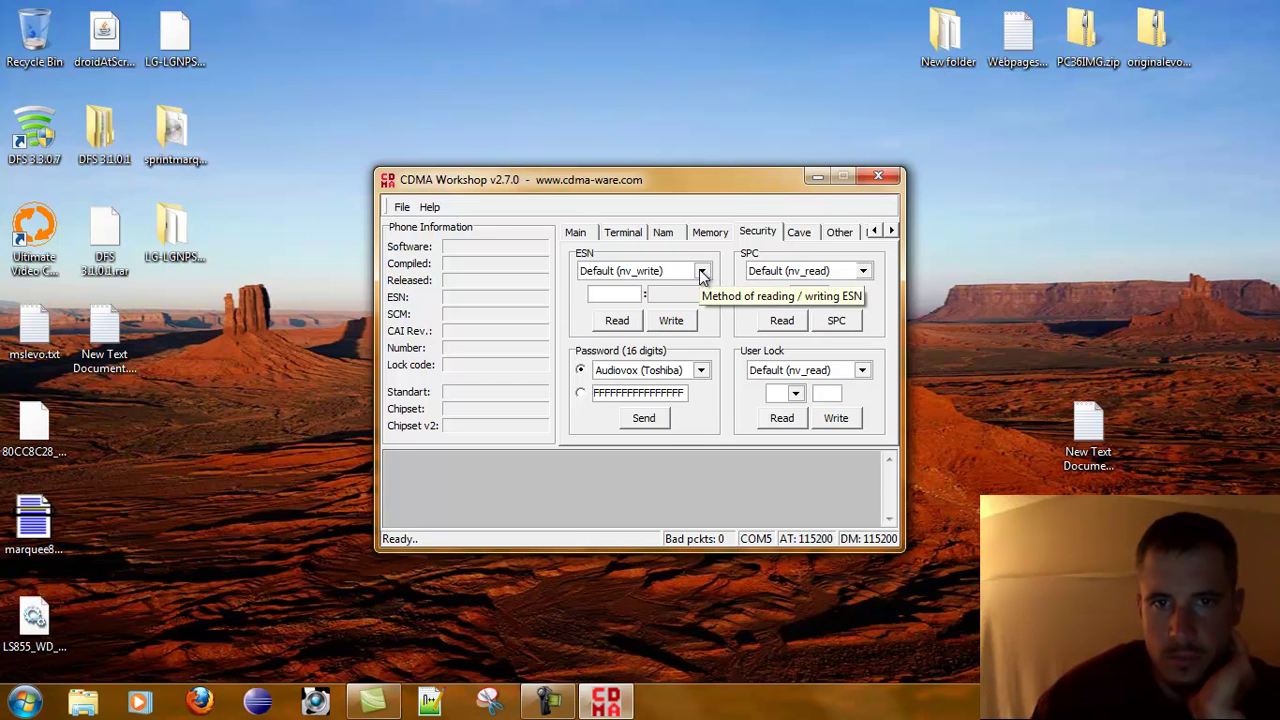
text(000000)
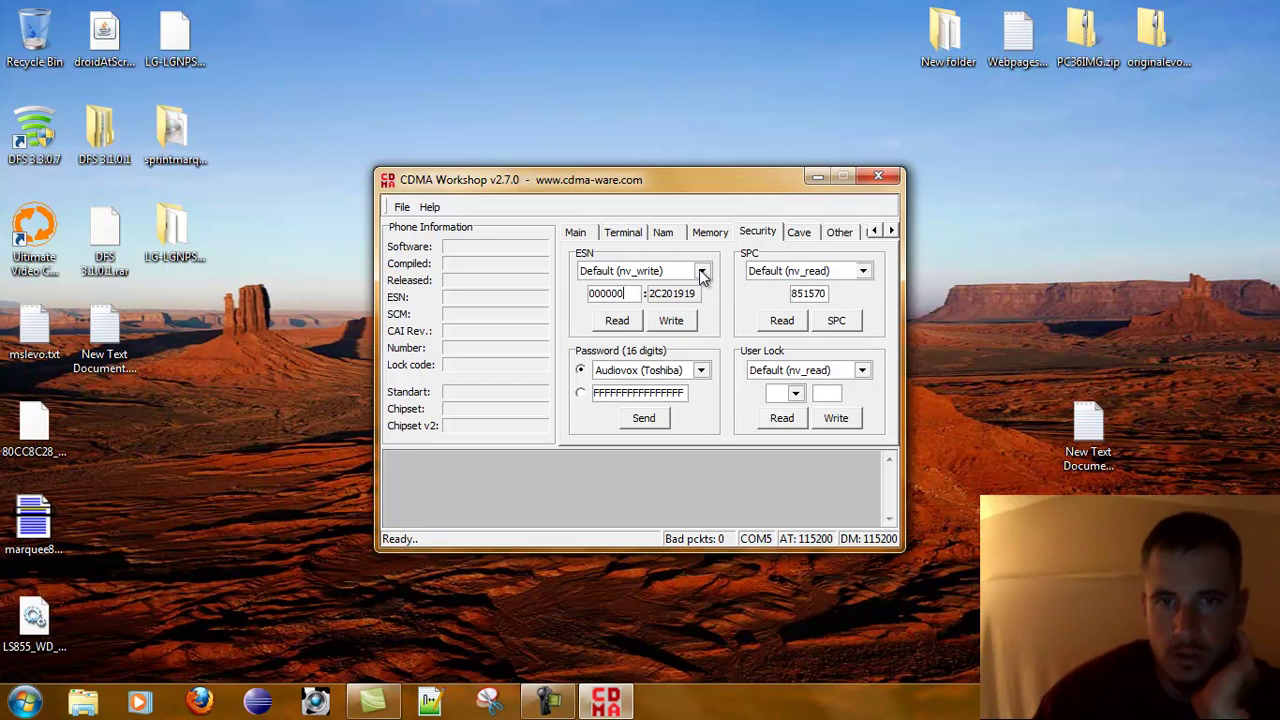
text(00)
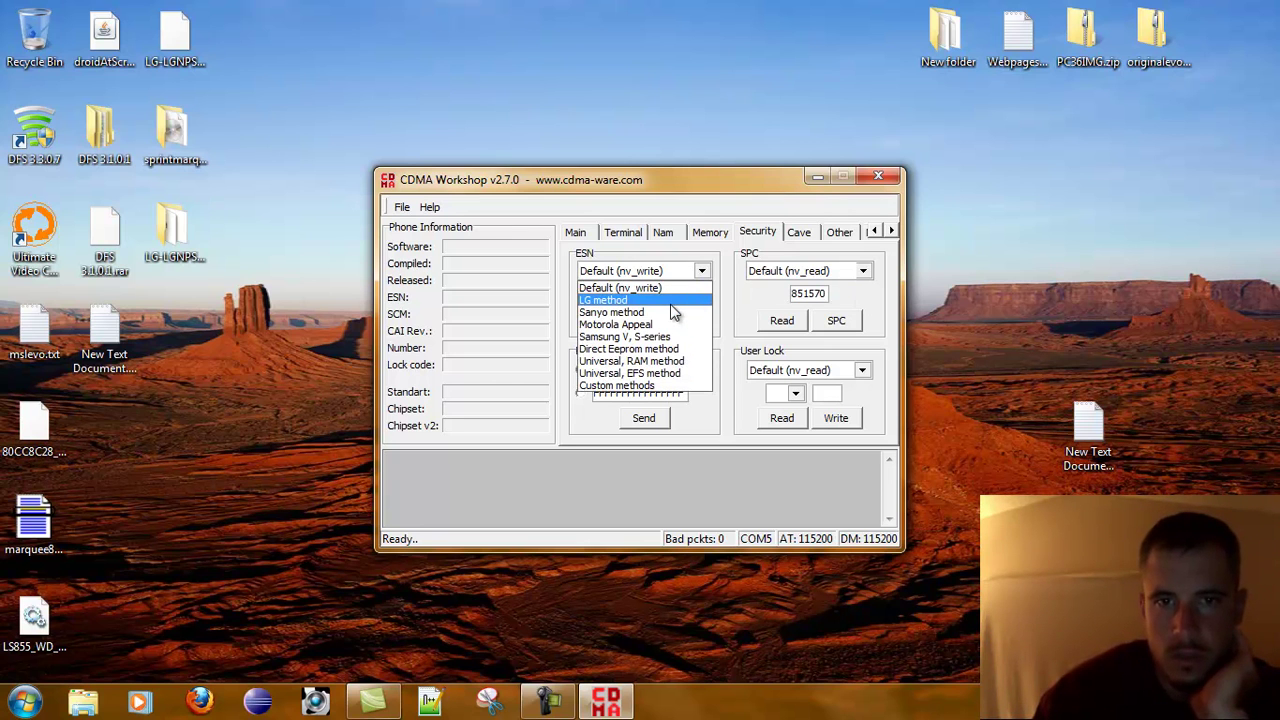
click(670, 302)
click(672, 325)
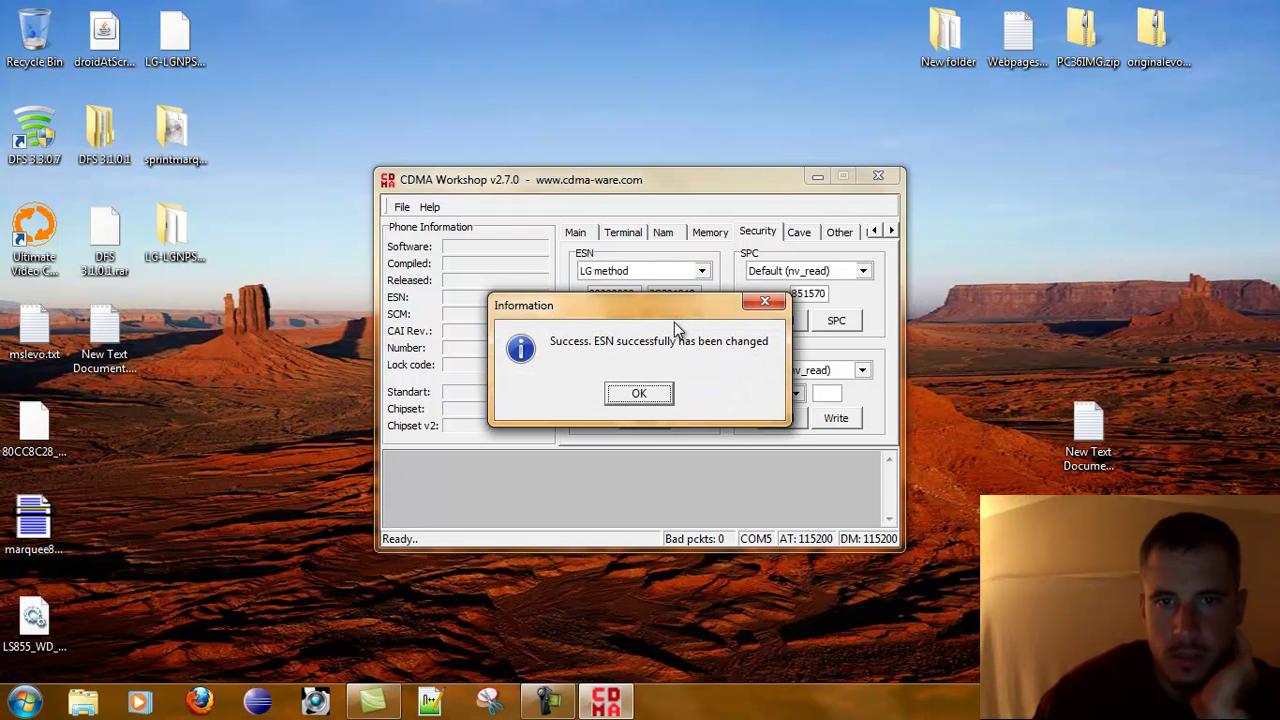
click(639, 394)
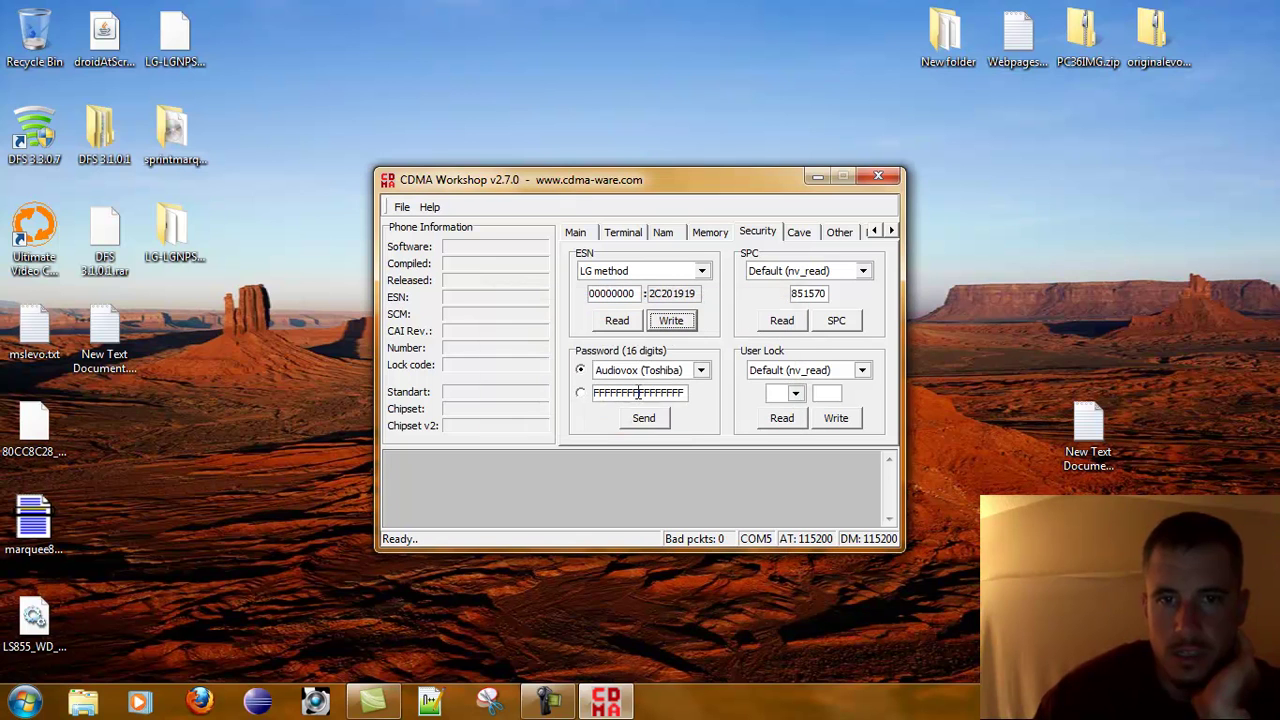